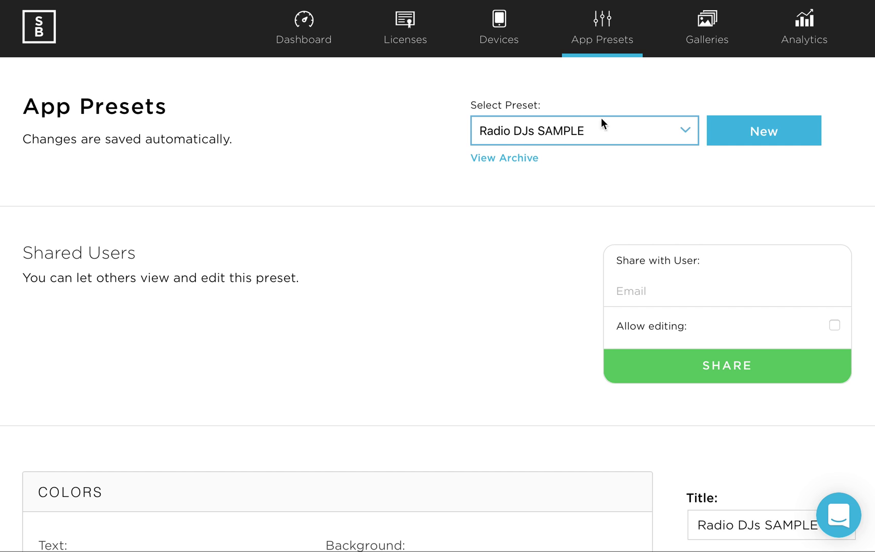
Step: Begin a new app preset from the App Presets page
click(773, 131)
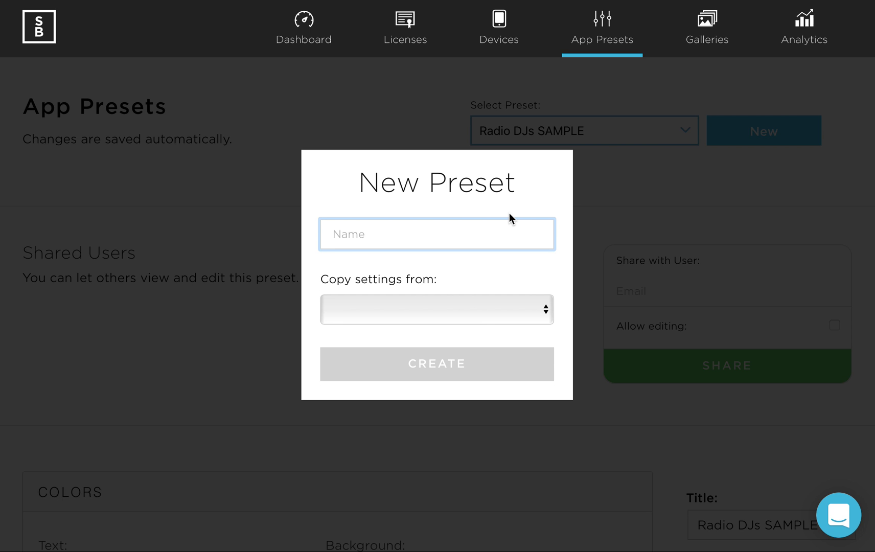
Step: Create a preset named 'The River' without copying settings from any existing preset
text(The River)
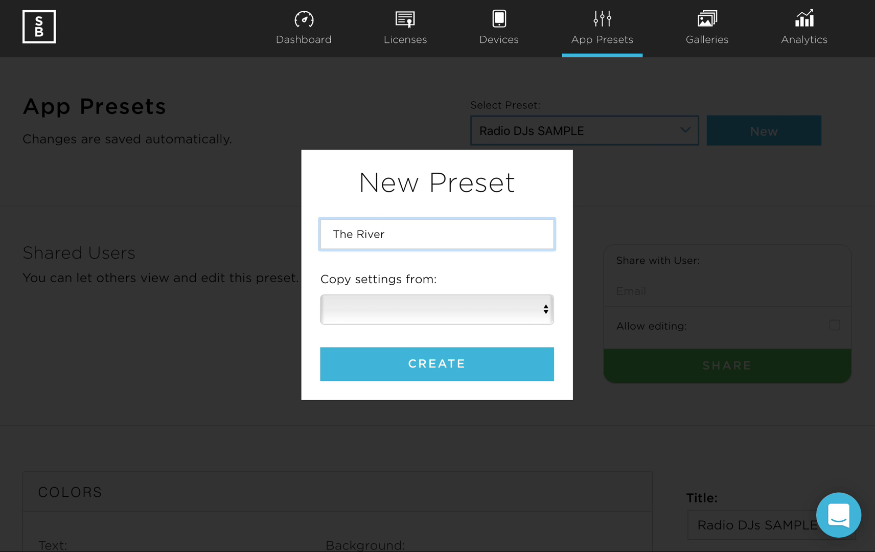
click(464, 314)
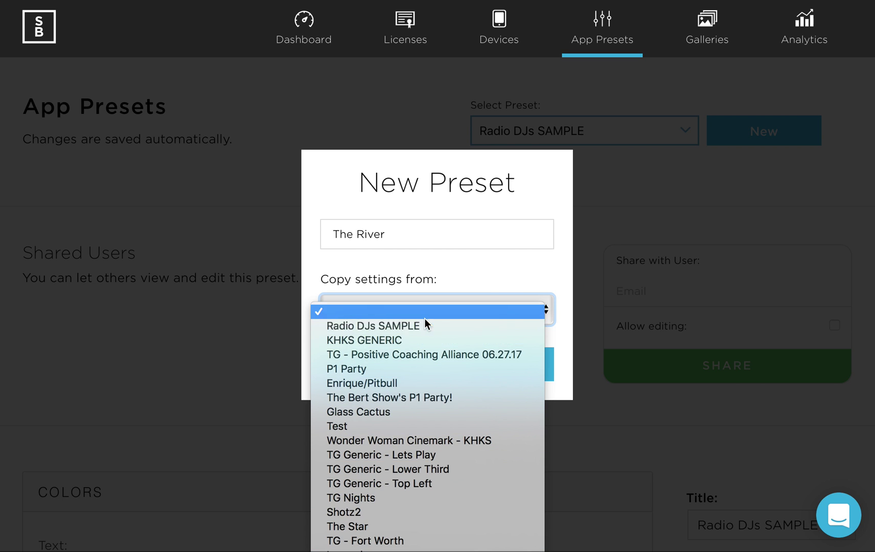
click(510, 267)
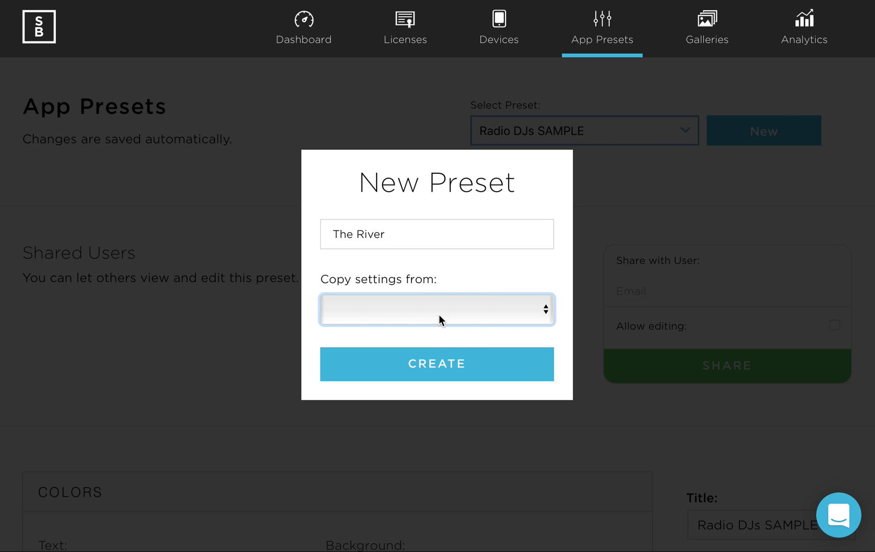
click(438, 366)
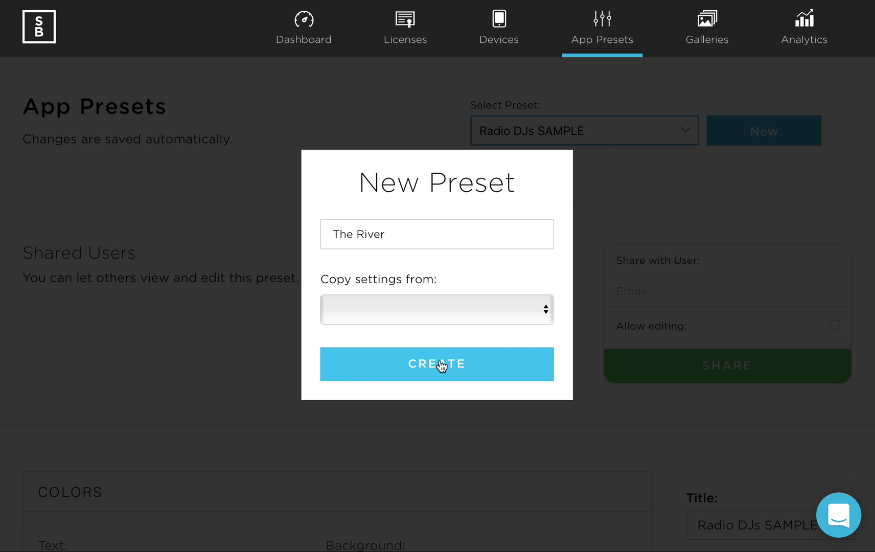
click(431, 373)
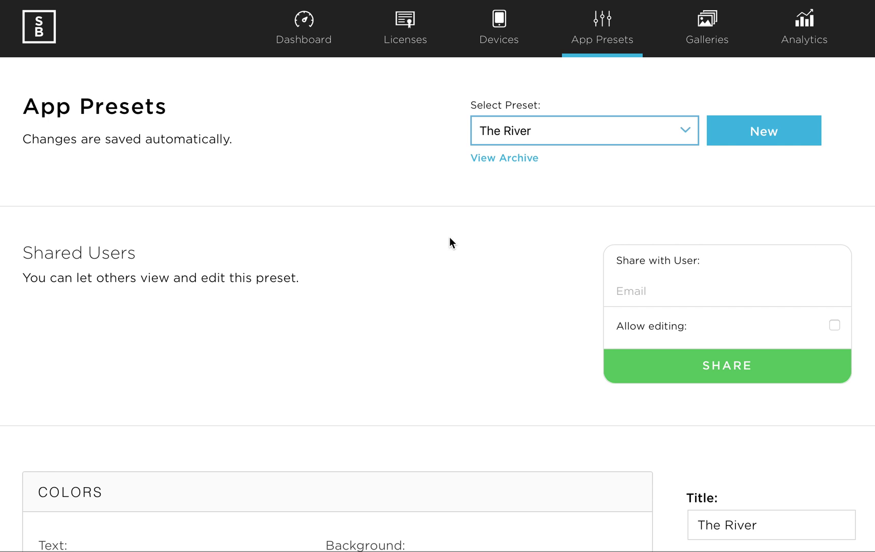
Step: Scroll down to the Colors section showing FFFFFF text on a 555555 background
scroll(425, 273, down, 1)
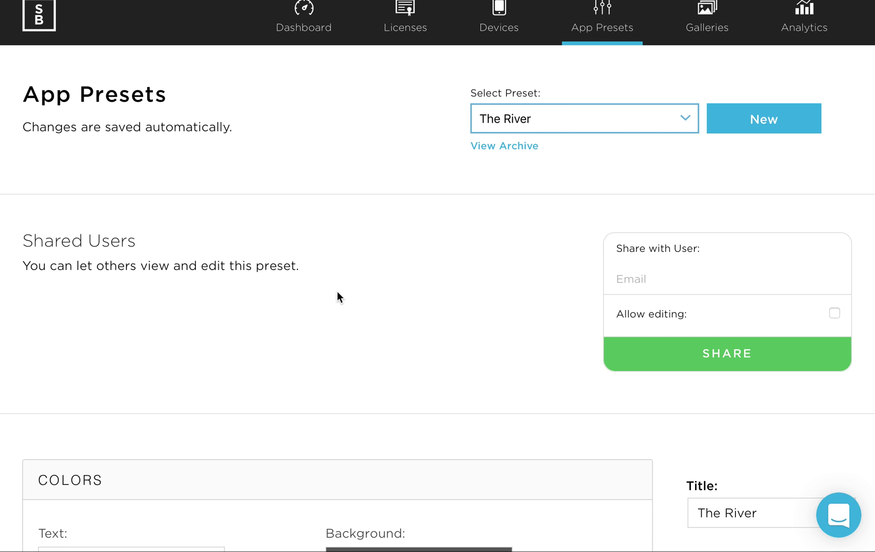
scroll(338, 293, down, 3)
scroll(337, 293, down, 2)
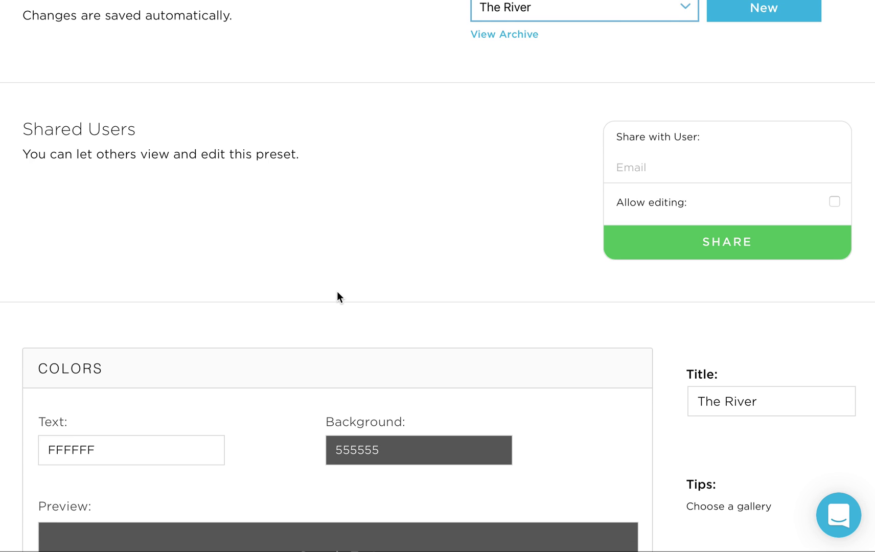
scroll(337, 294, down, 5)
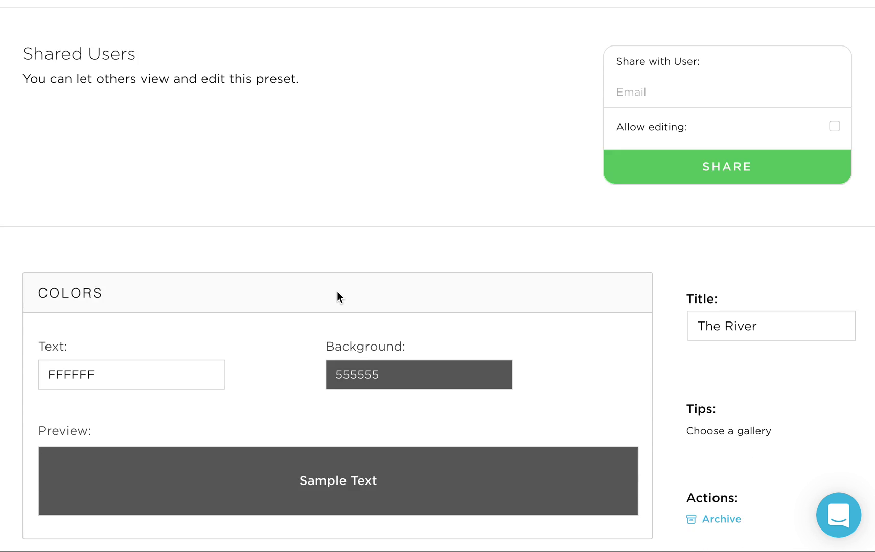
scroll(378, 307, down, 1)
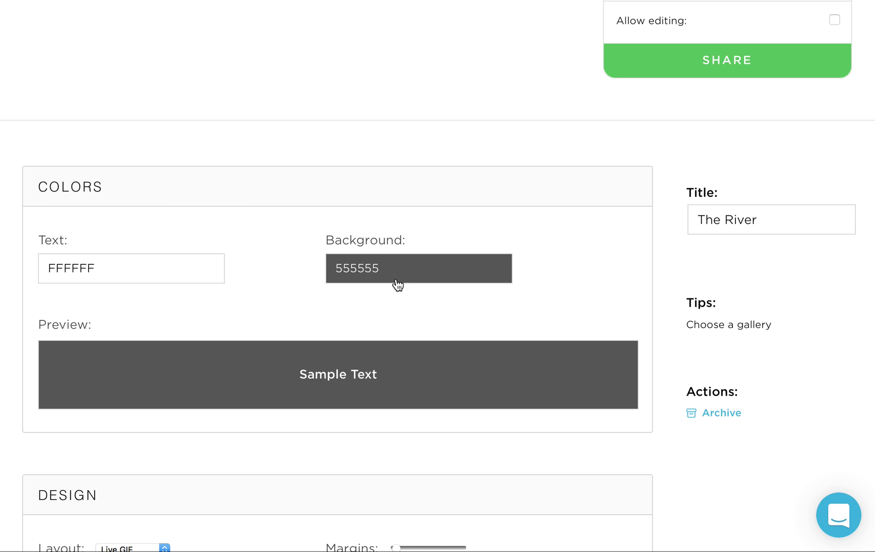
Step: Change the background colour from dark grey 555555 to light blue 3A98C9
click(362, 269)
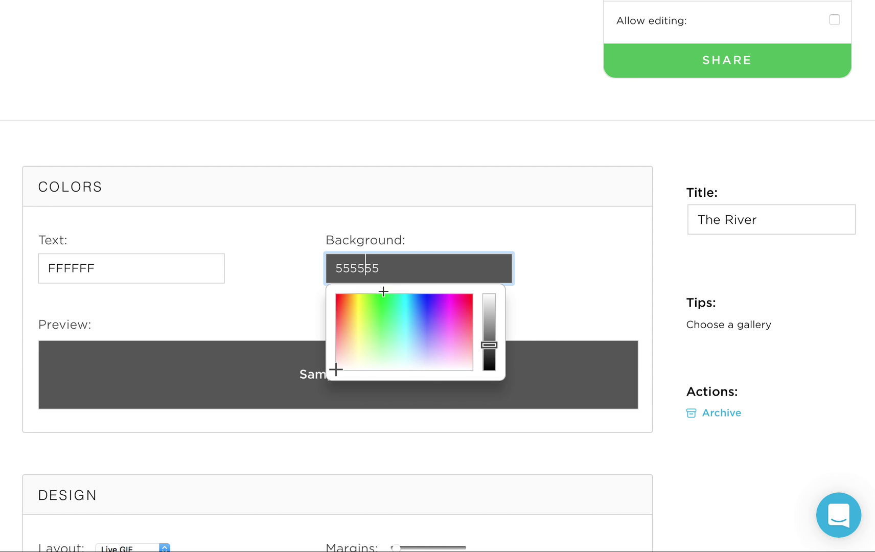
click(452, 318)
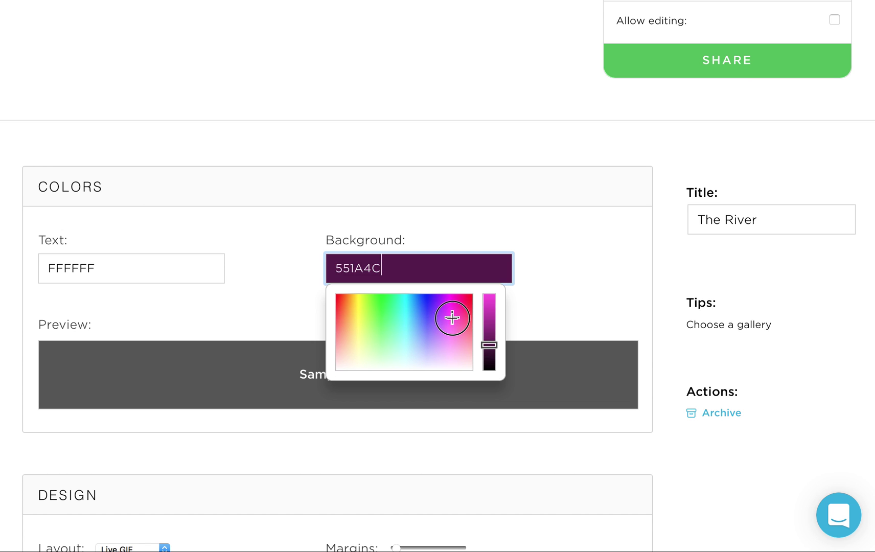
mouse_move(452, 318)
mouse_down()
mouse_move(441, 312)
mouse_move(469, 313)
mouse_move(446, 326)
mouse_move(445, 317)
mouse_move(420, 311)
mouse_move(427, 323)
mouse_move(410, 308)
mouse_move(413, 316)
mouse_up()
click(489, 309)
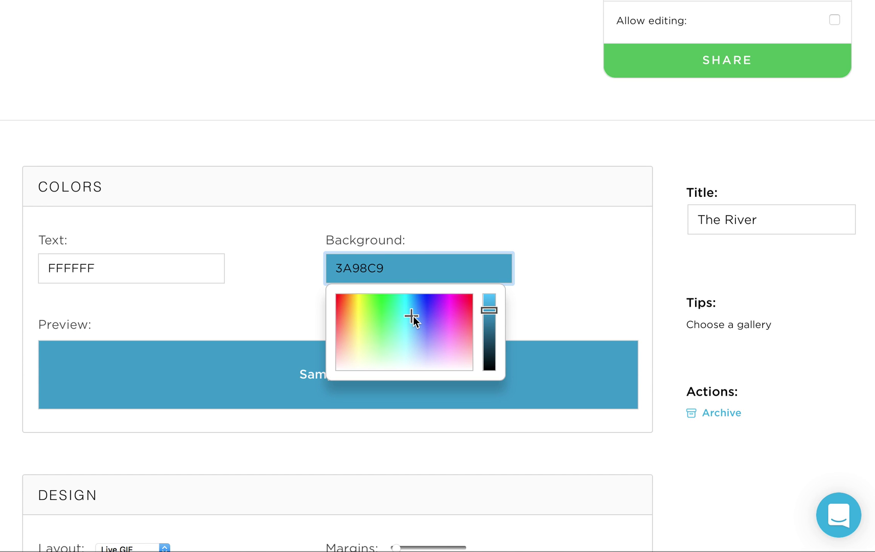
click(580, 303)
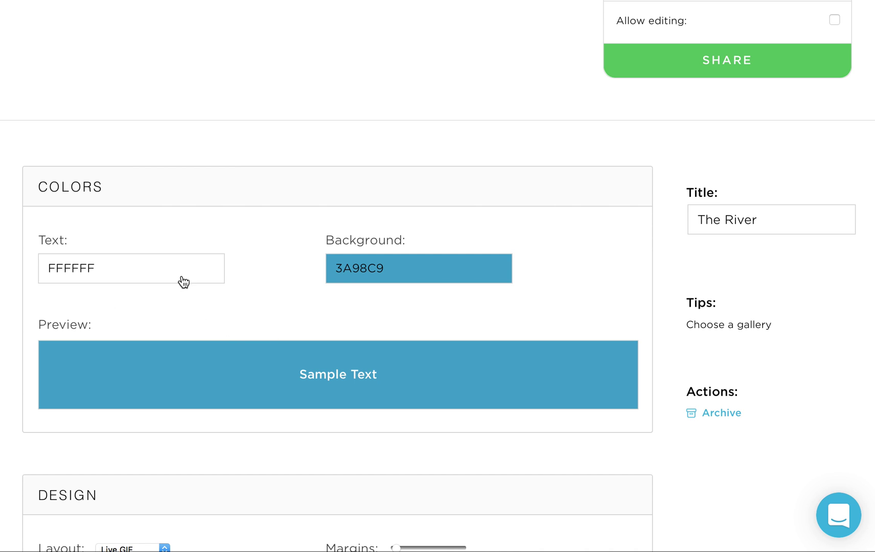
Step: Scroll down to the Design section and show the available photo layouts
scroll(240, 301, down, 1)
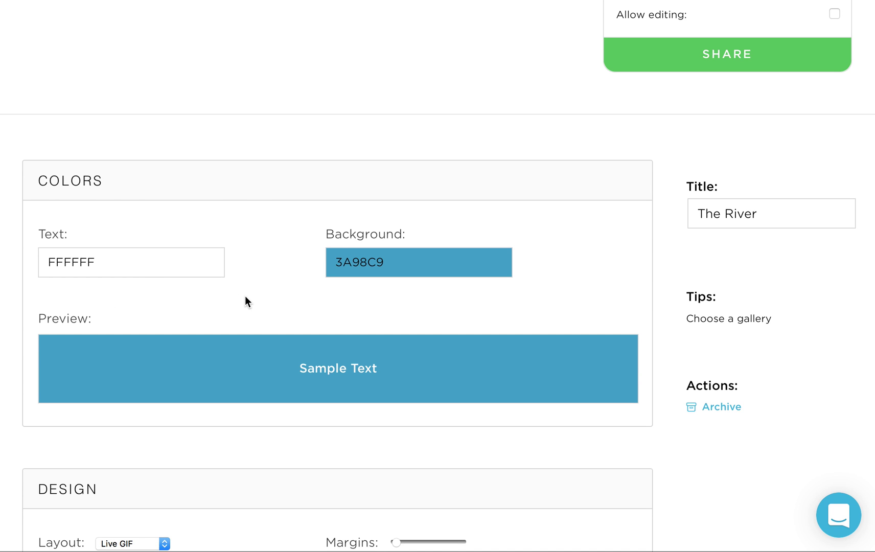
scroll(237, 292, down, 5)
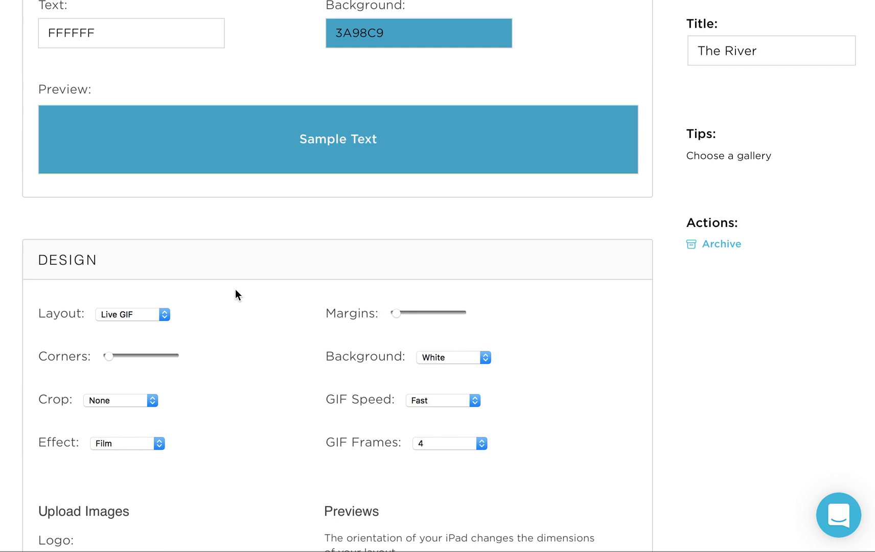
scroll(236, 290, down, 4)
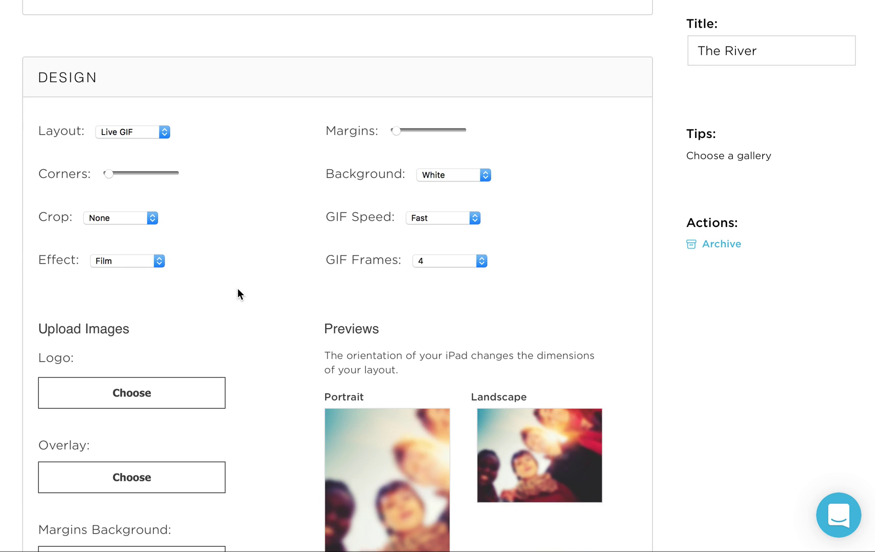
scroll(237, 289, down, 1)
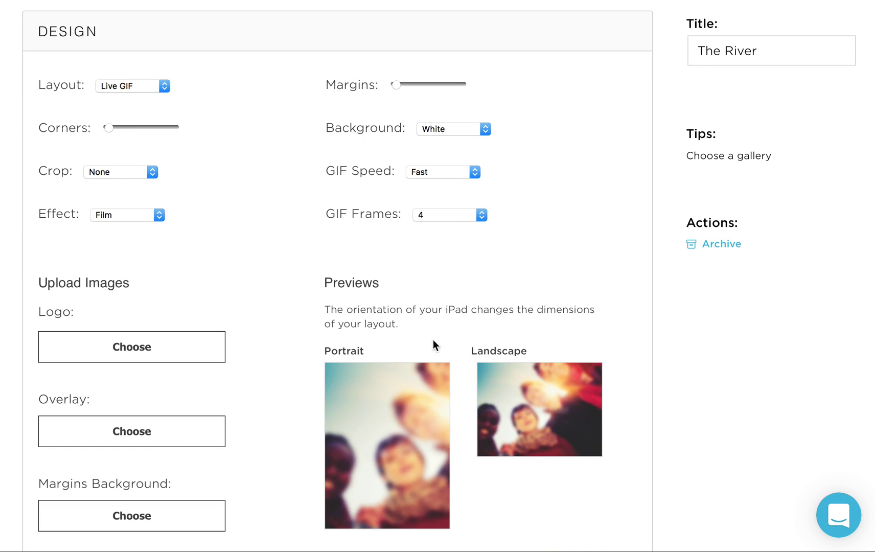
click(143, 85)
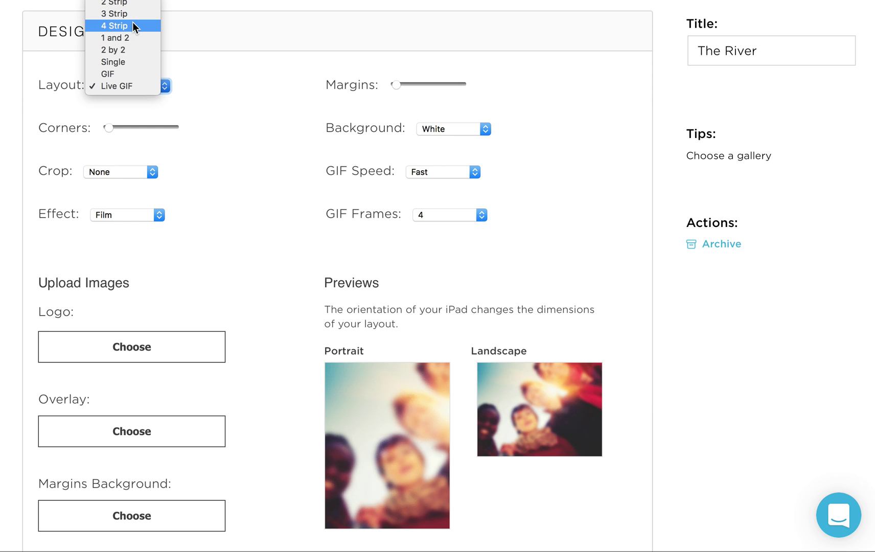
Step: Switch the layout from Live GIF to 2 by 2 and check the landscape preview
click(128, 50)
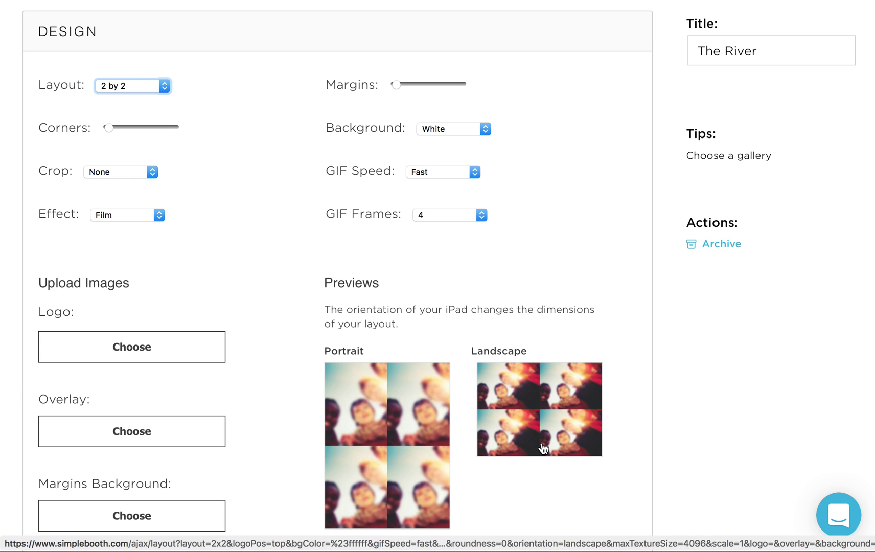
click(537, 403)
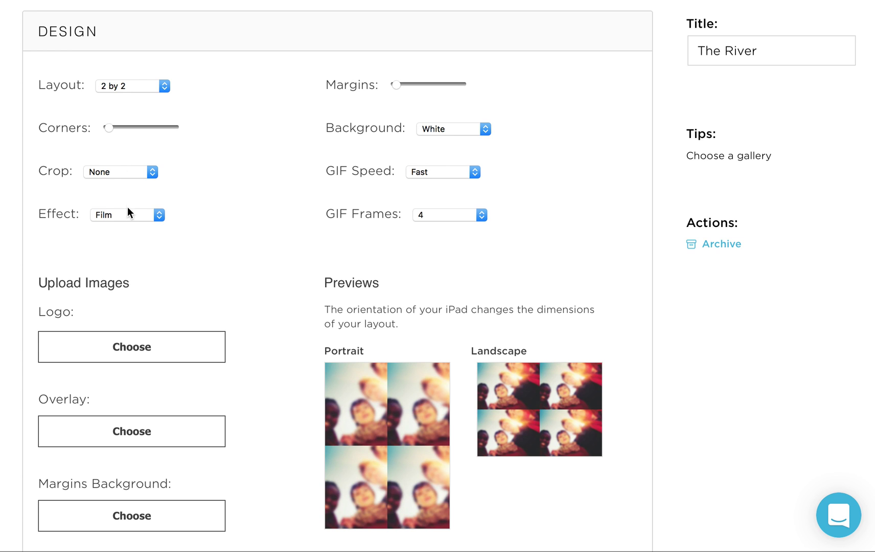
Step: Set Crop to Square, Effect to Normal, and Layout to GIF
click(113, 172)
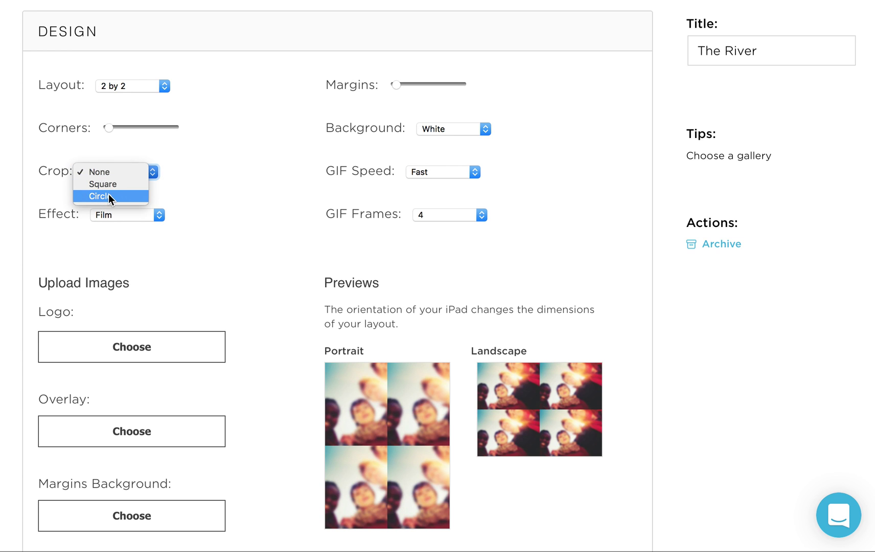
click(119, 184)
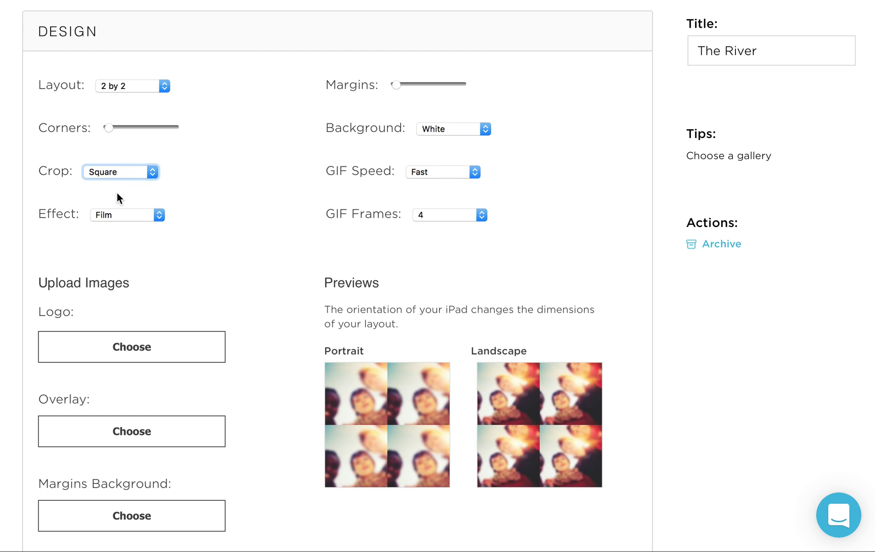
click(138, 214)
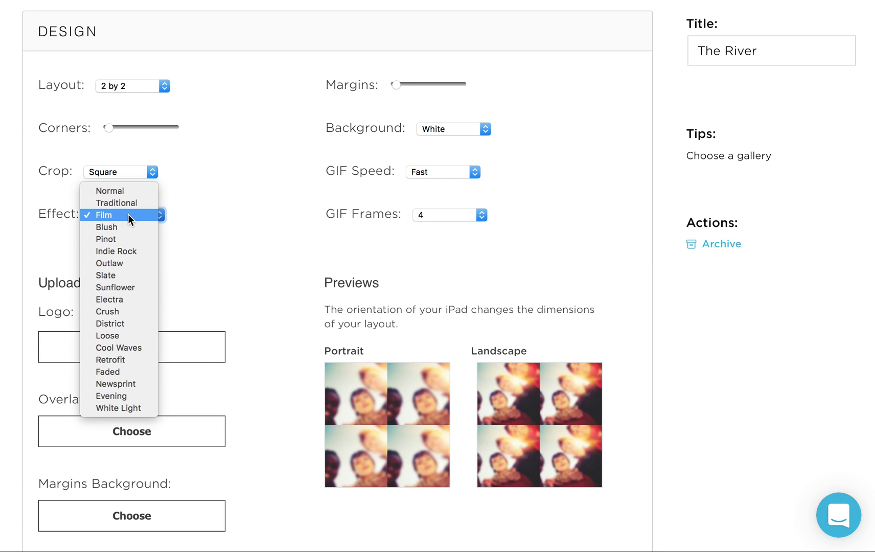
click(135, 192)
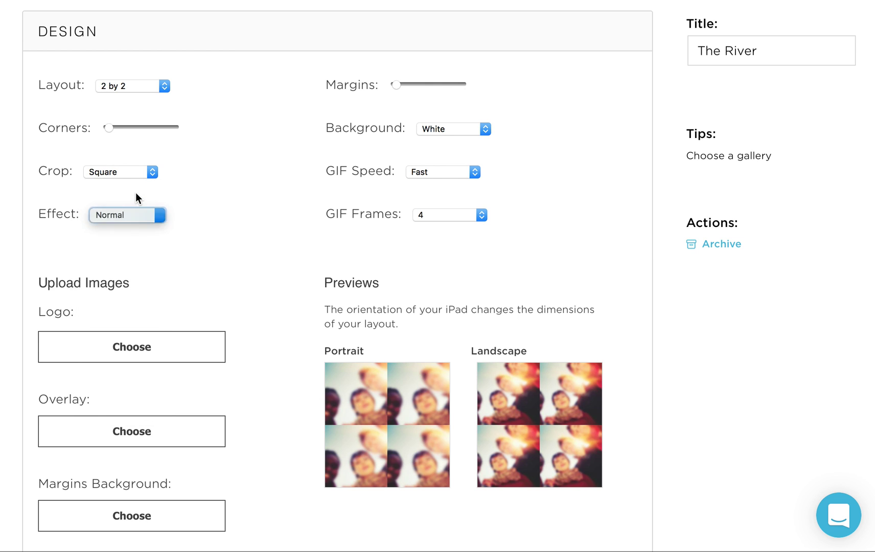
click(136, 87)
click(126, 109)
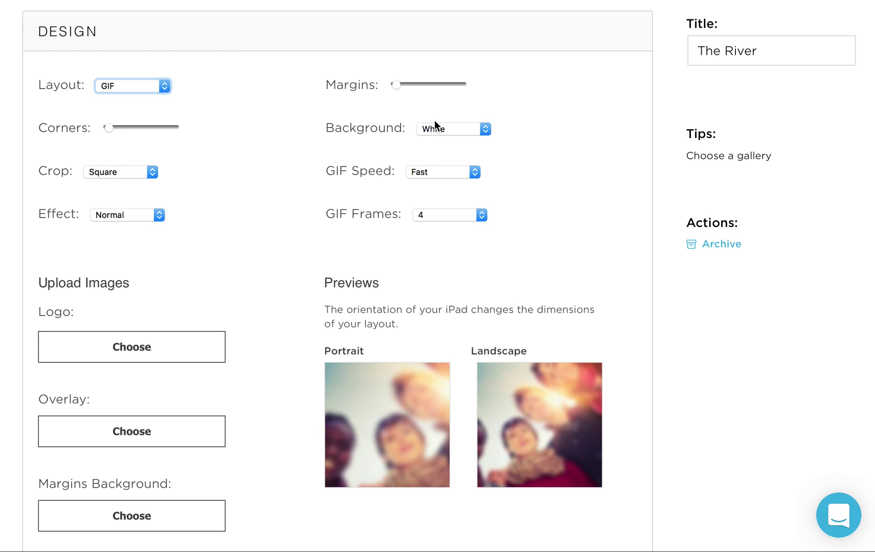
drag(404, 85, 444, 83)
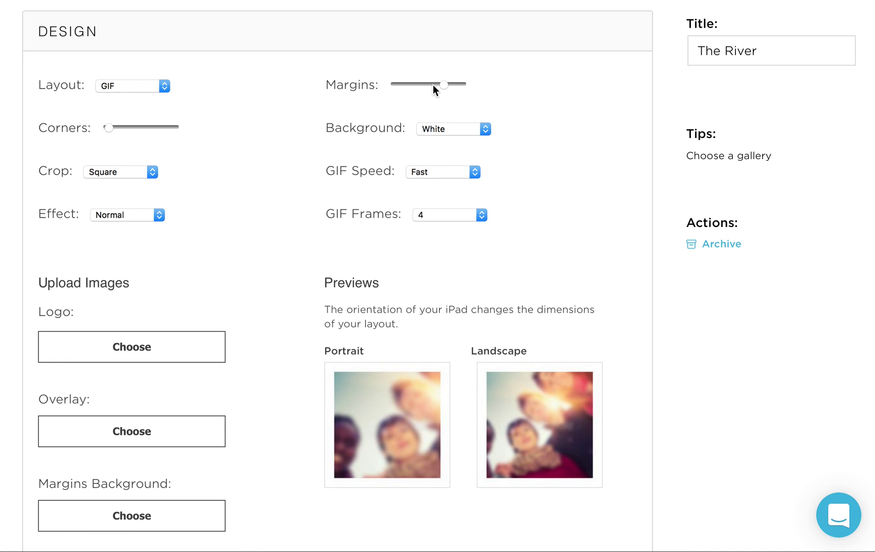
drag(443, 85, 396, 88)
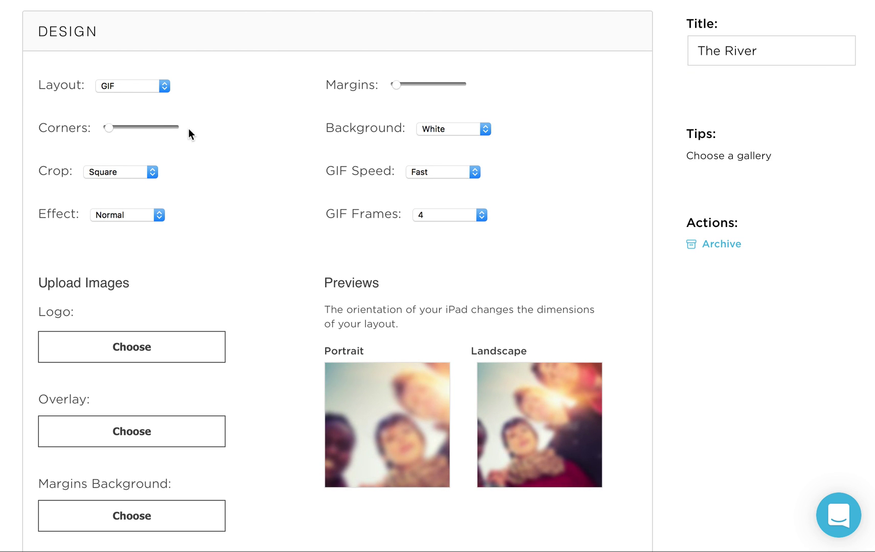
click(428, 85)
drag(110, 131, 148, 131)
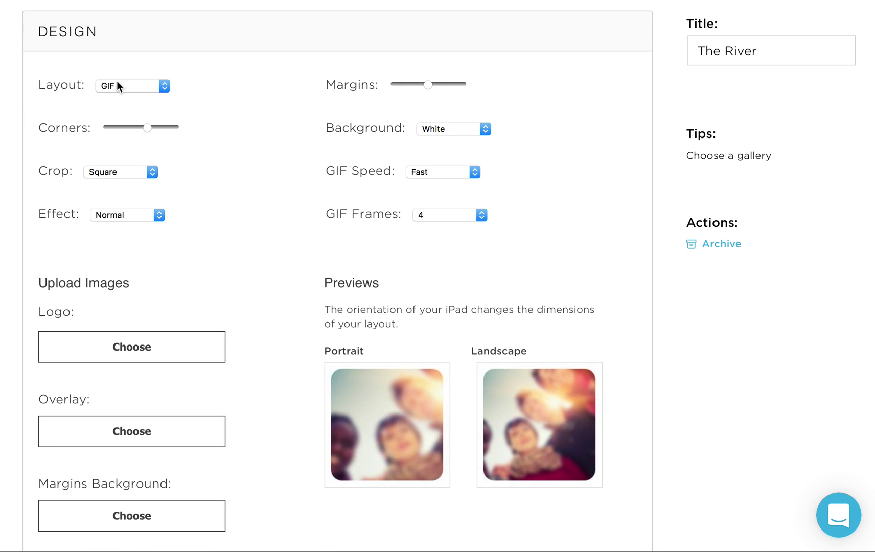
drag(145, 130, 62, 133)
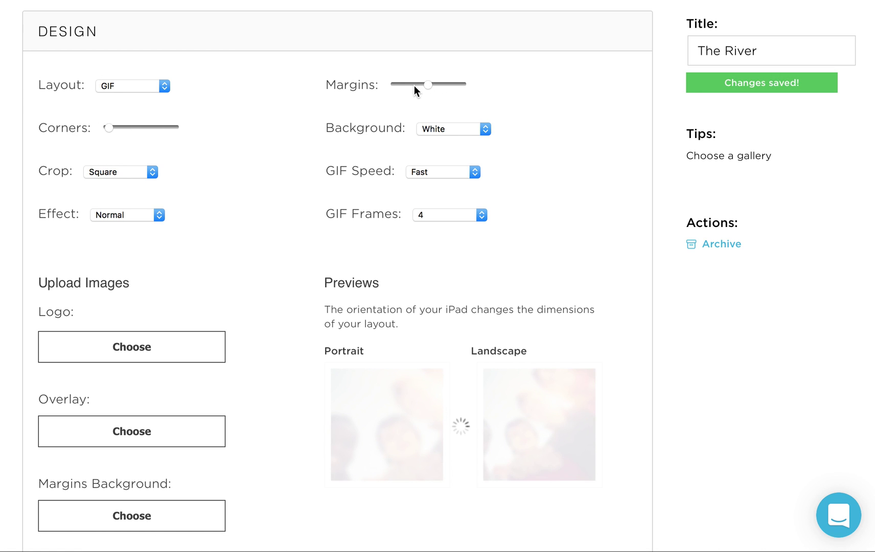
drag(415, 86, 388, 87)
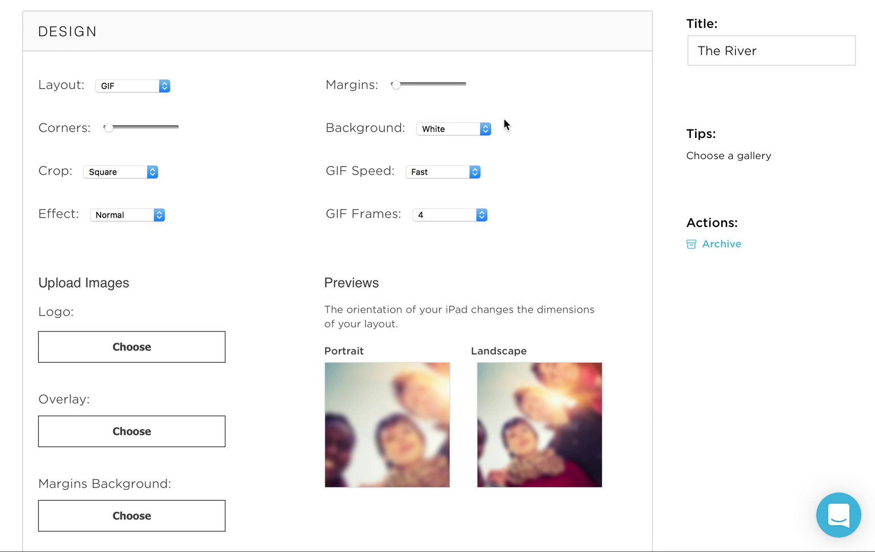
click(484, 129)
Step: Keep the White background, set GIF speed to Medium with 3 frames, and start adding an overlay image
click(485, 129)
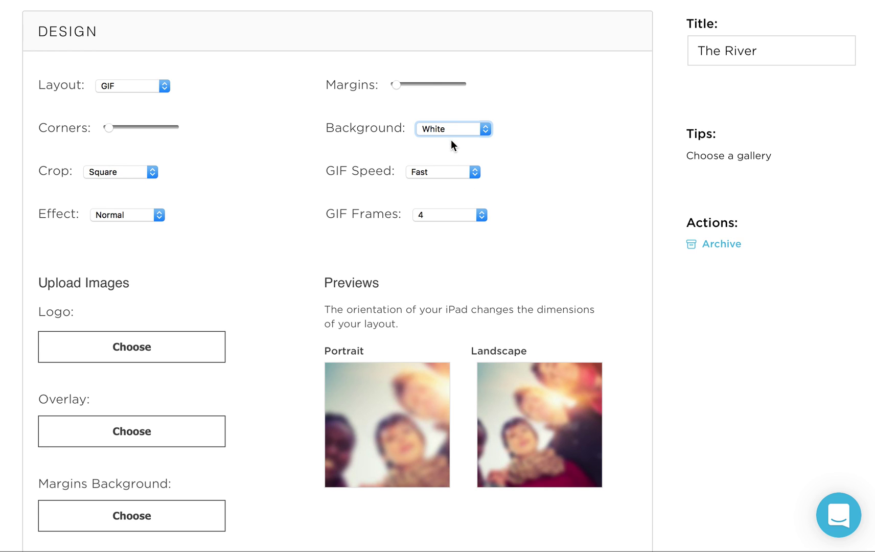
click(448, 168)
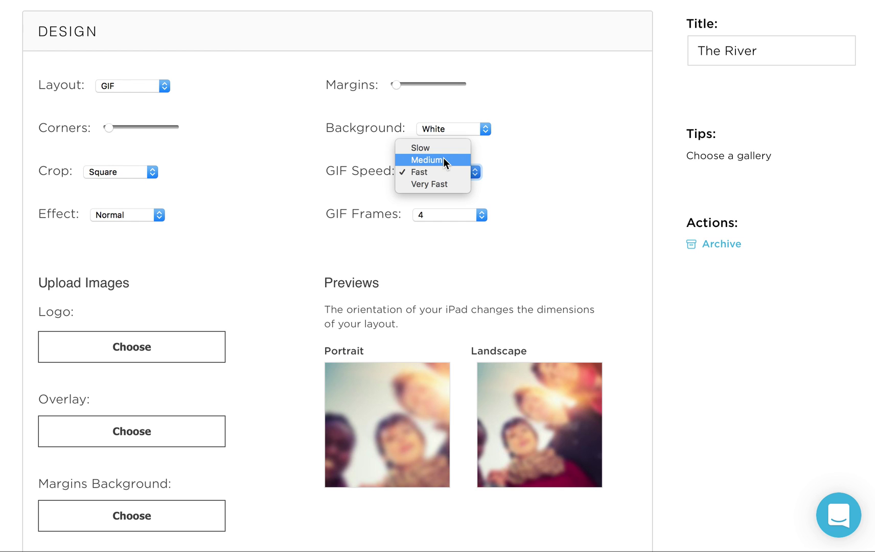
click(443, 159)
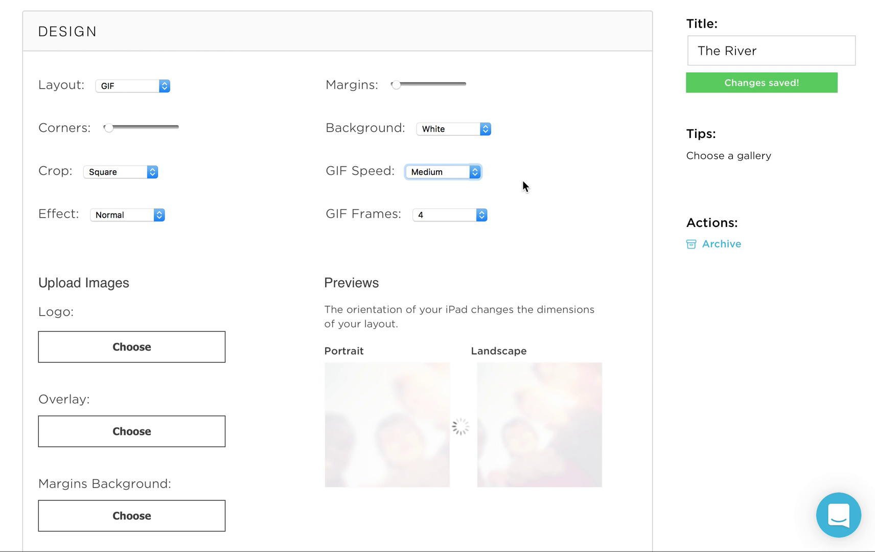
click(450, 215)
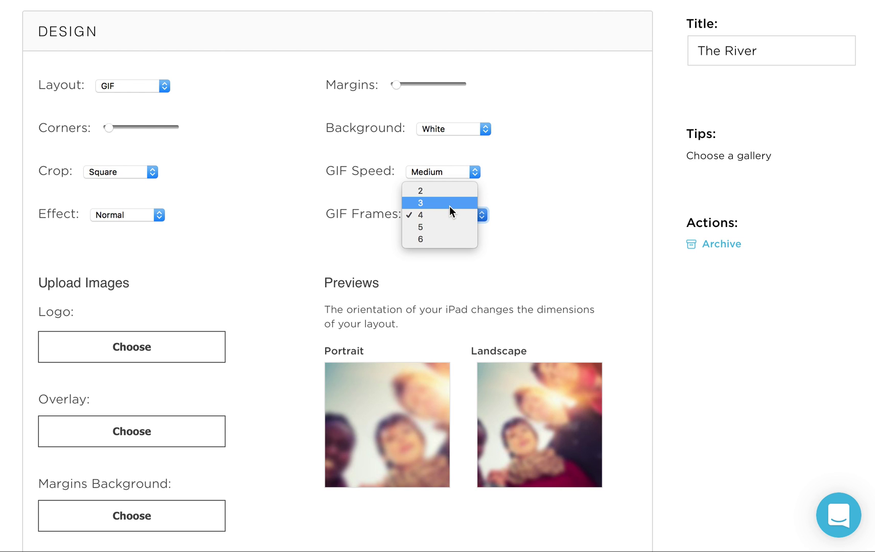
click(449, 203)
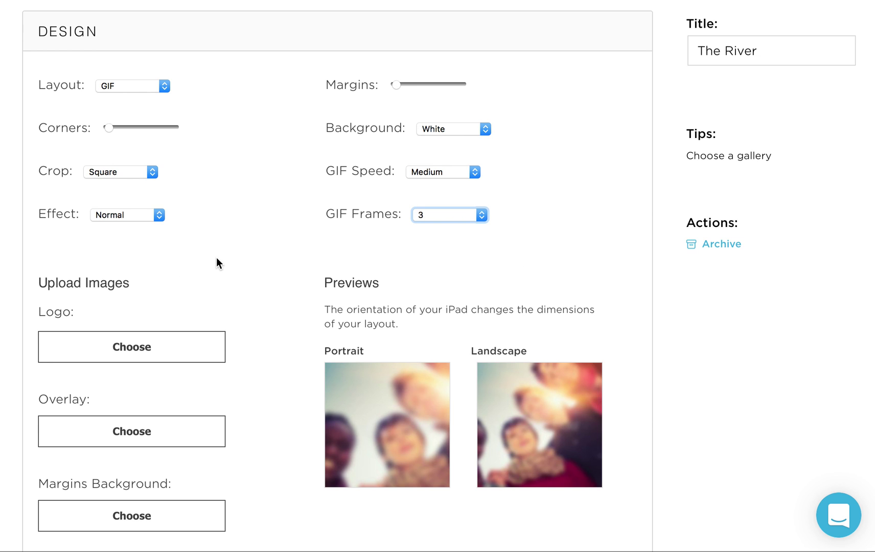
scroll(213, 256, down, 1)
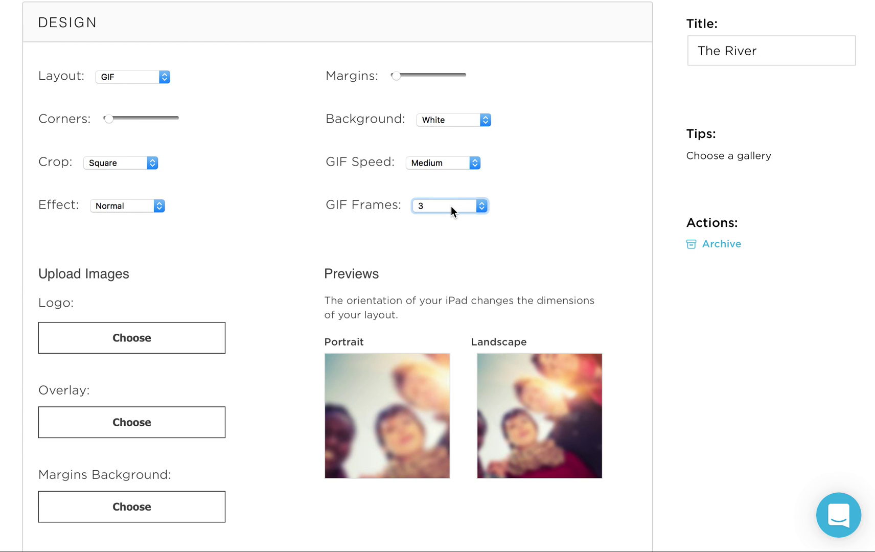
drag(450, 206, 445, 250)
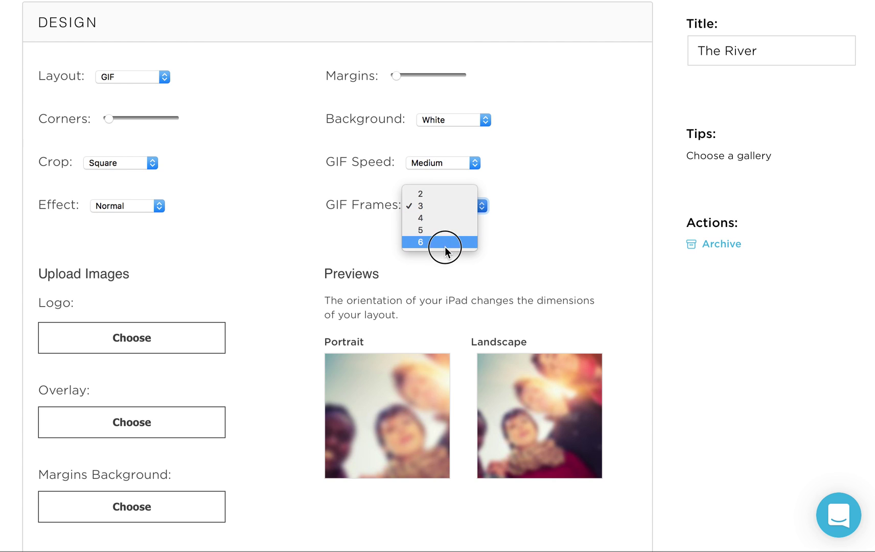
click(552, 233)
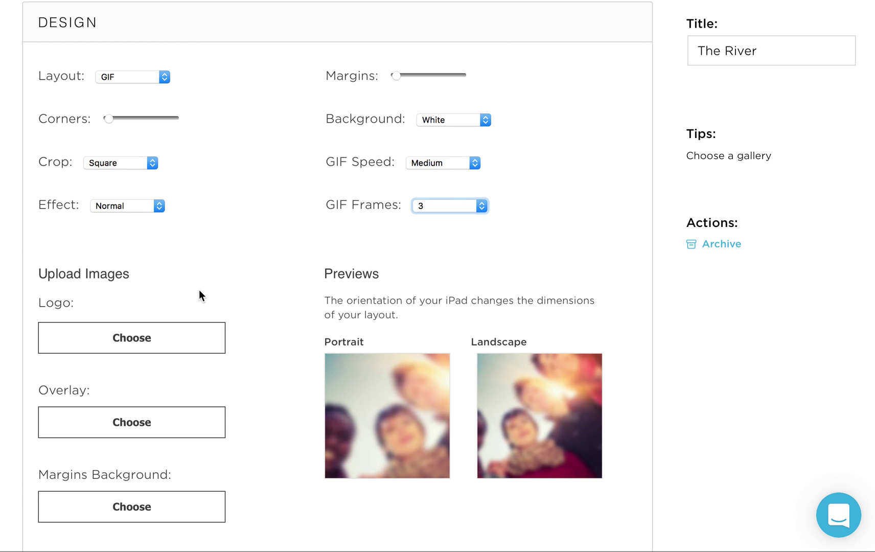
scroll(199, 286, down, 2)
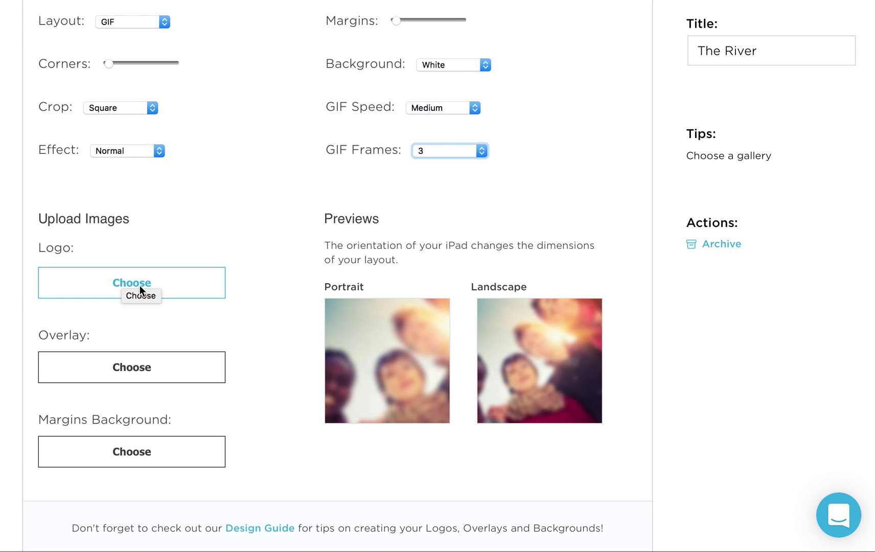
click(140, 368)
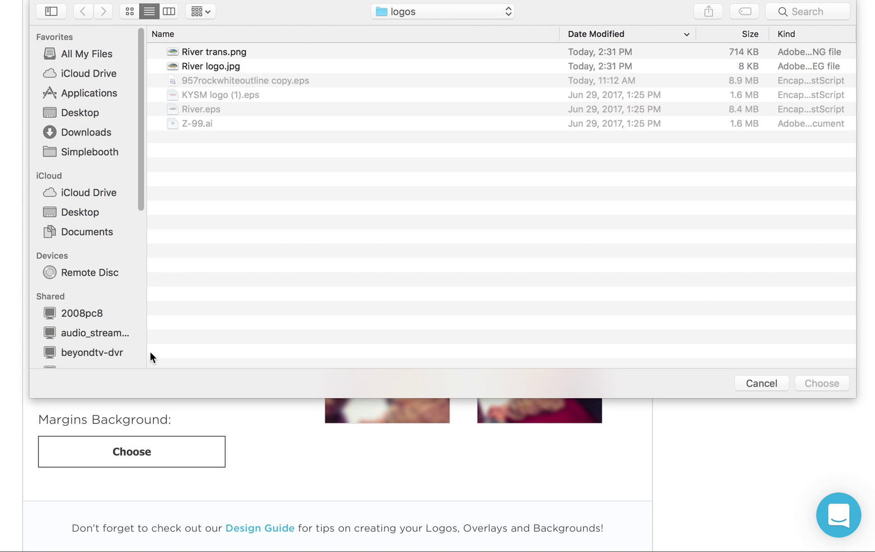
Step: Upload river-overlay2.png from the Alpha - Mankato folder as the overlay and check the landscape preview
click(413, 15)
click(413, 24)
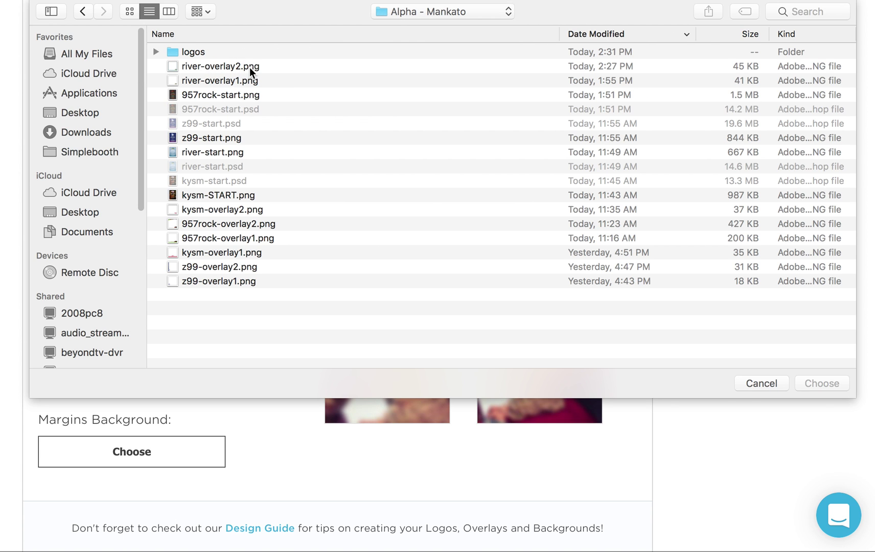
double_click(250, 67)
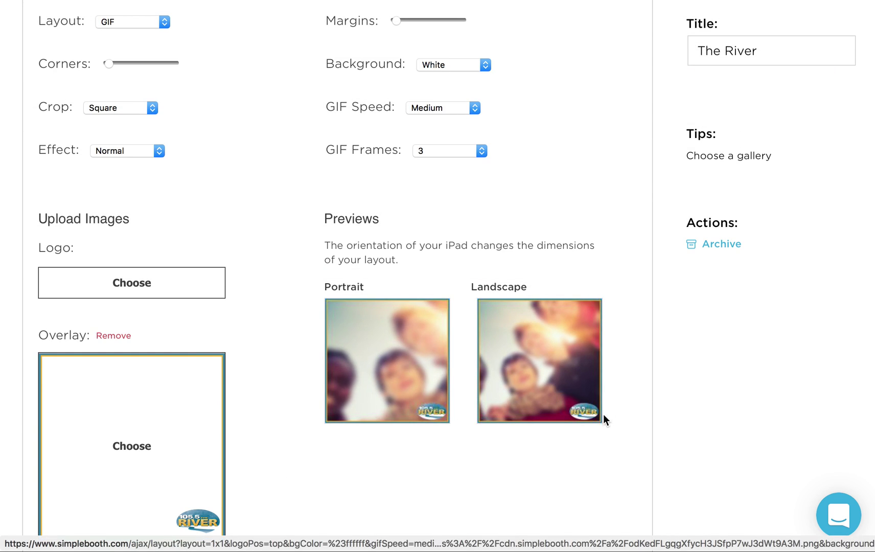
click(542, 372)
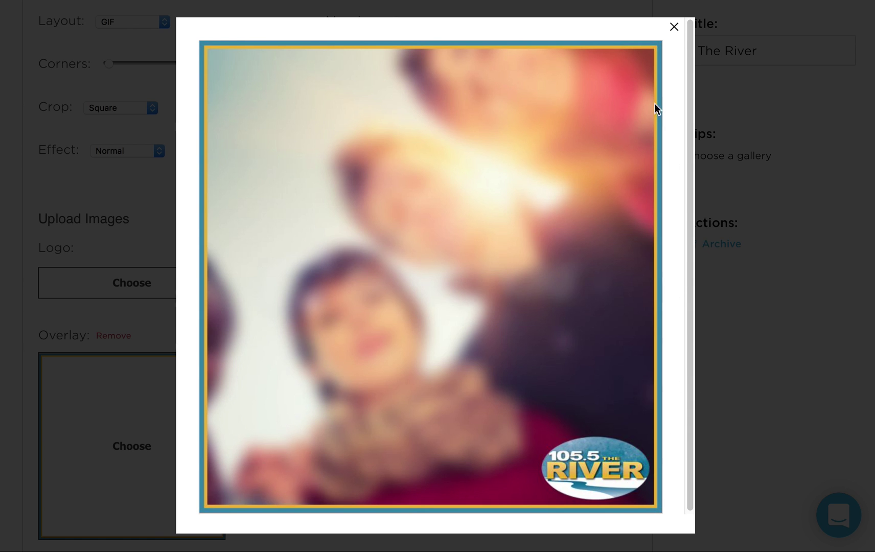
click(674, 27)
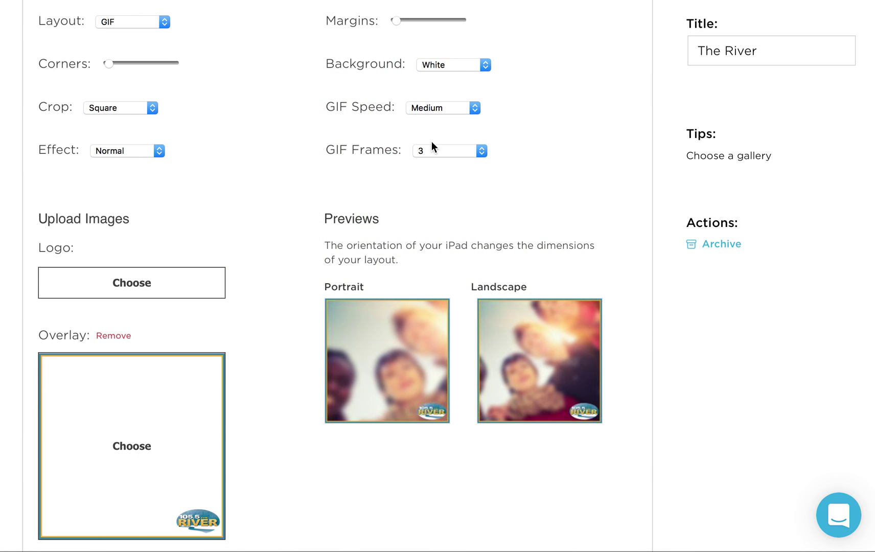
Step: Scroll to the Start Screen settings and lower the start delay, keeping the 3-second countdown
scroll(133, 379, down, 2)
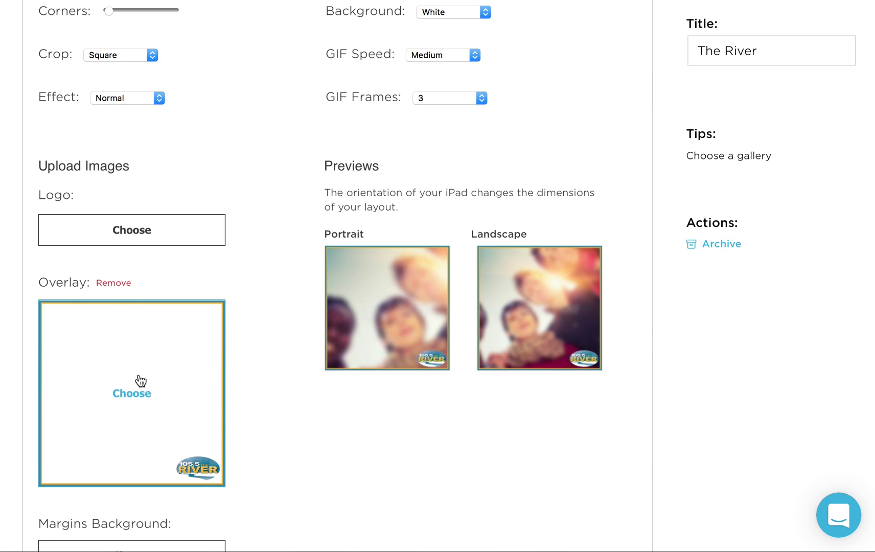
scroll(256, 286, up, 1)
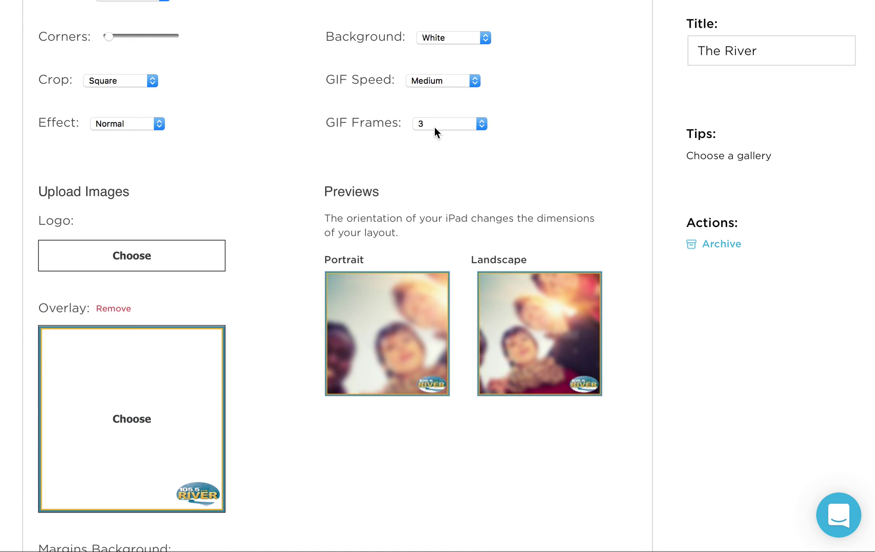
scroll(250, 338, down, 4)
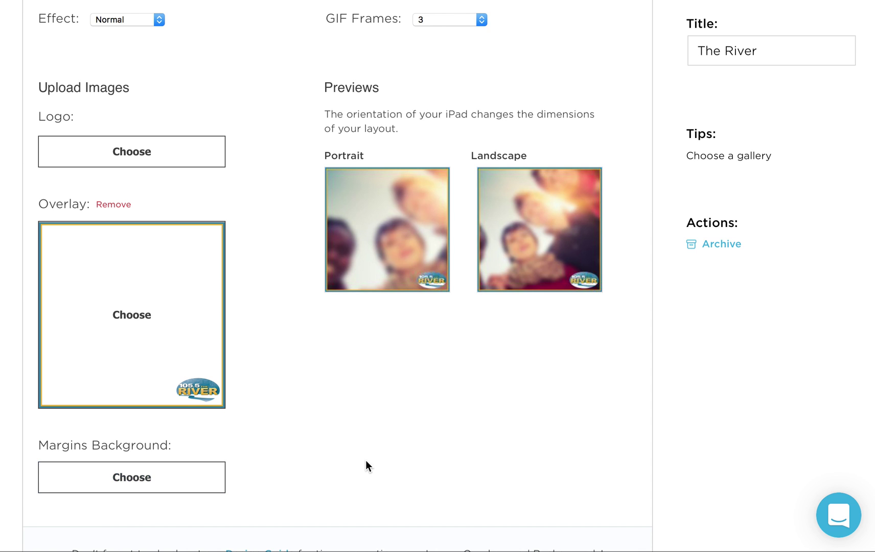
scroll(327, 465, up, 1)
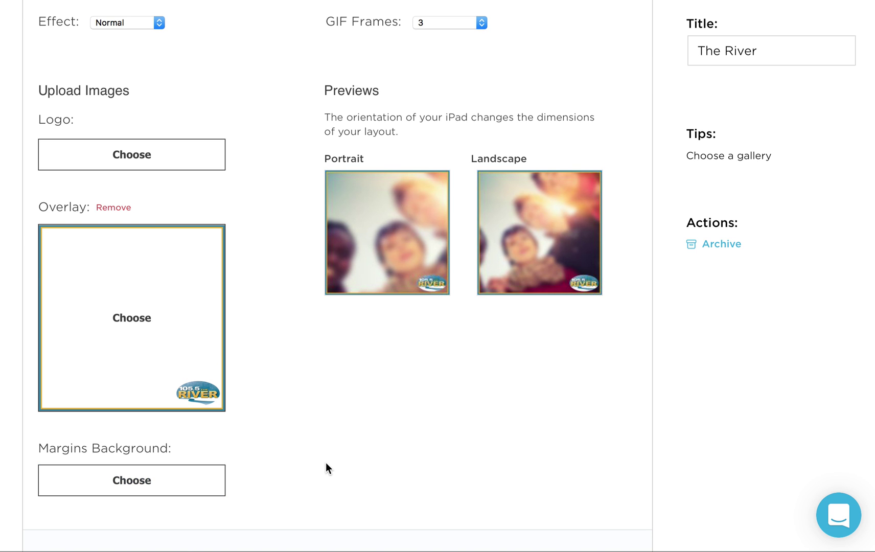
scroll(301, 442, down, 2)
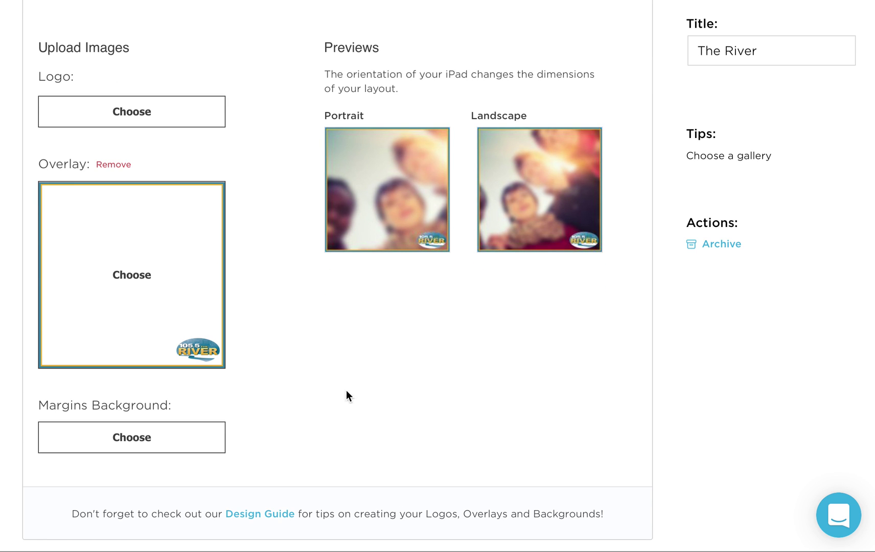
scroll(389, 337, down, 8)
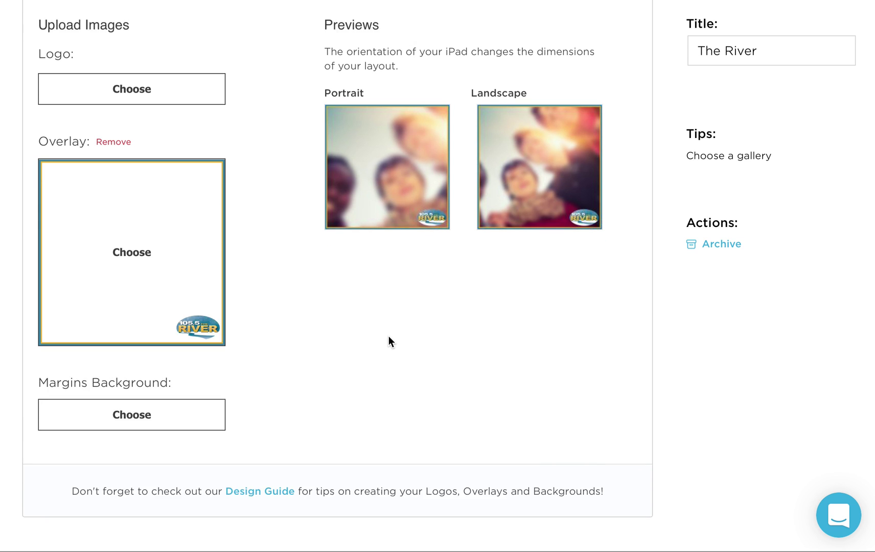
scroll(390, 339, down, 7)
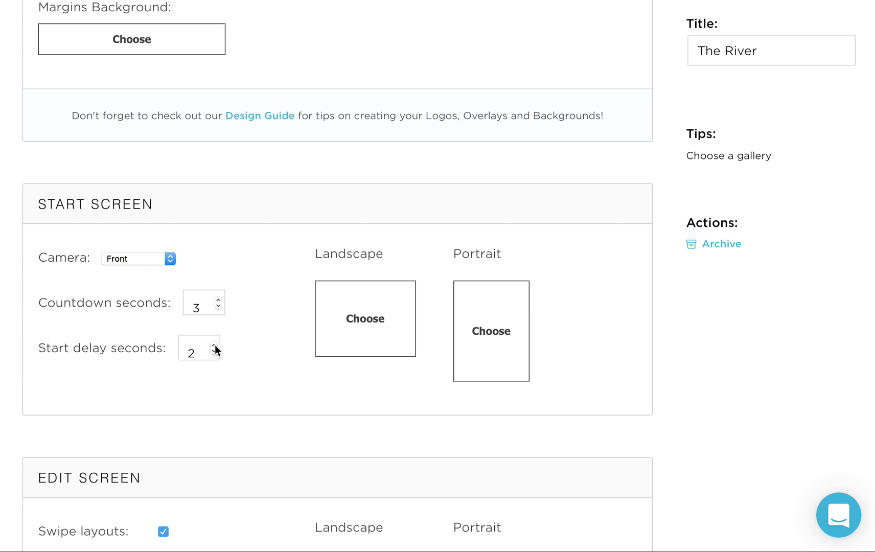
click(215, 353)
Step: Keep the start delay at 2 seconds after briefly lowering it to 0
click(214, 353)
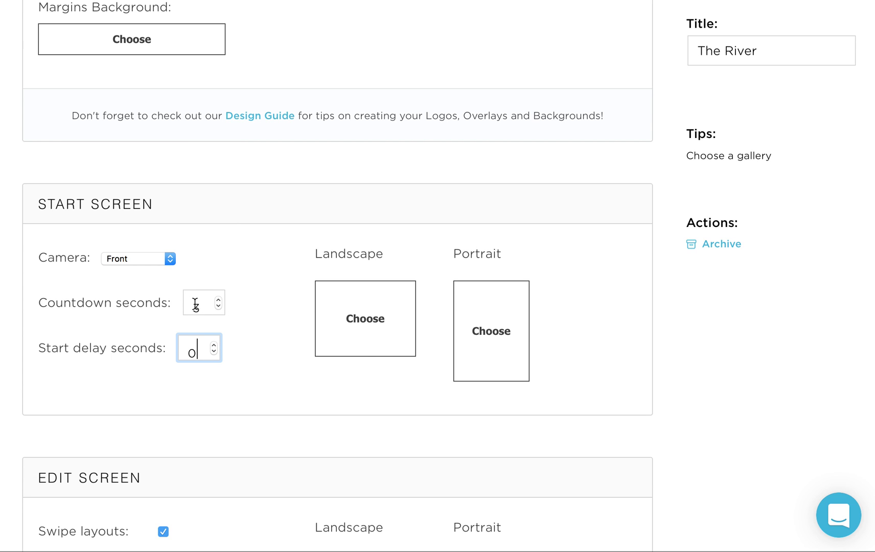
click(213, 345)
click(214, 345)
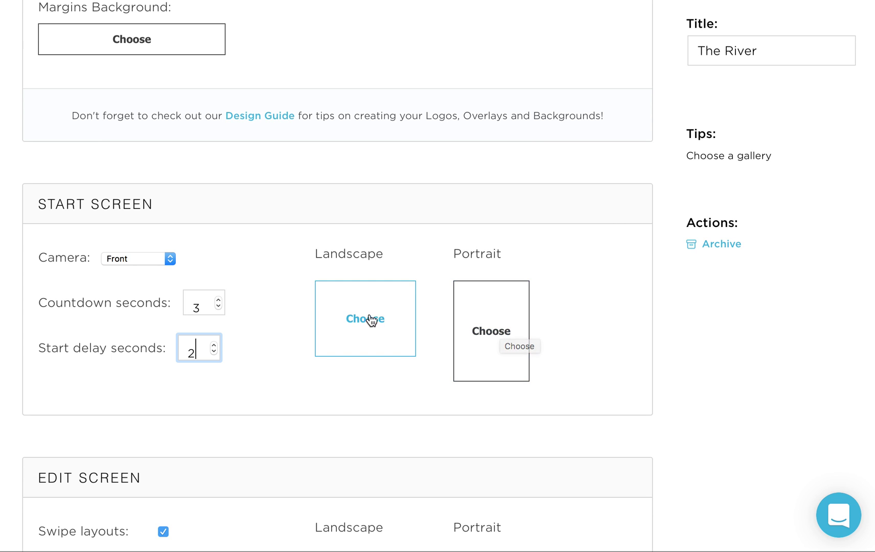
Step: Upload river-start.png as the portrait start-screen image
click(510, 335)
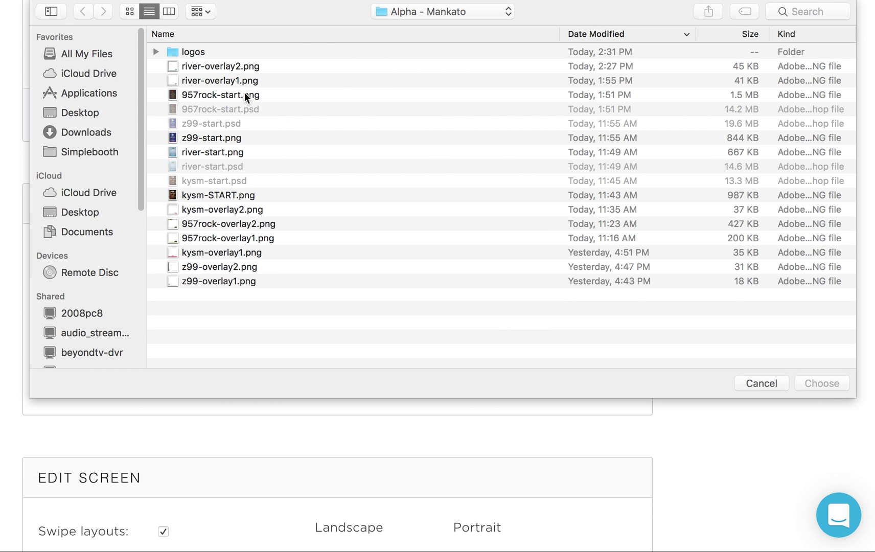
double_click(242, 152)
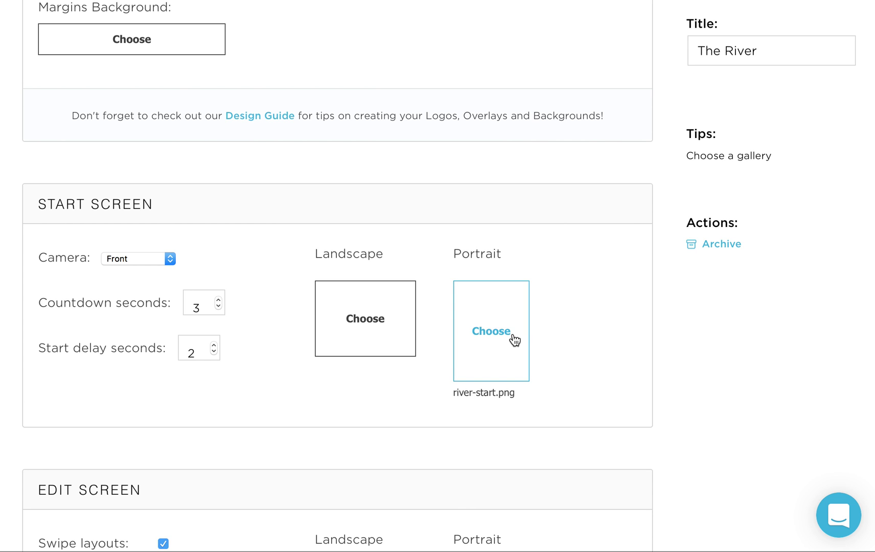
scroll(522, 357, down, 5)
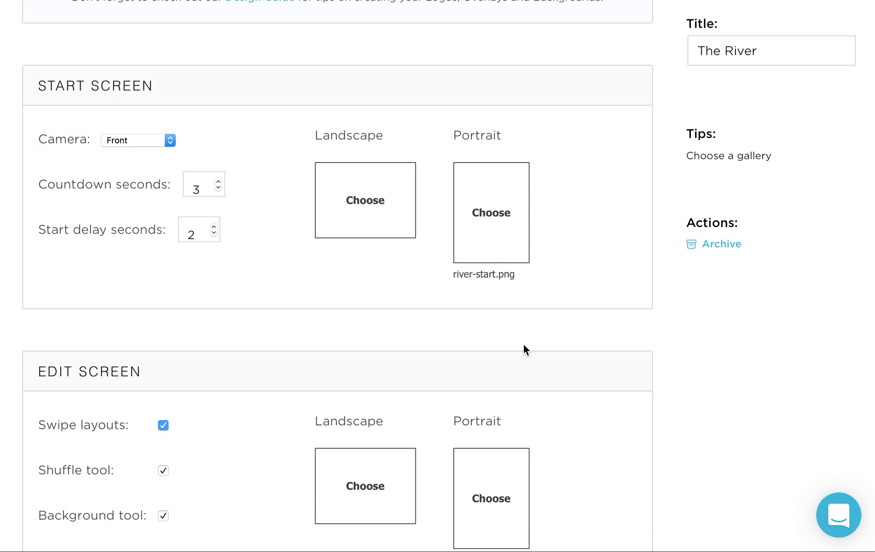
scroll(473, 308, down, 1)
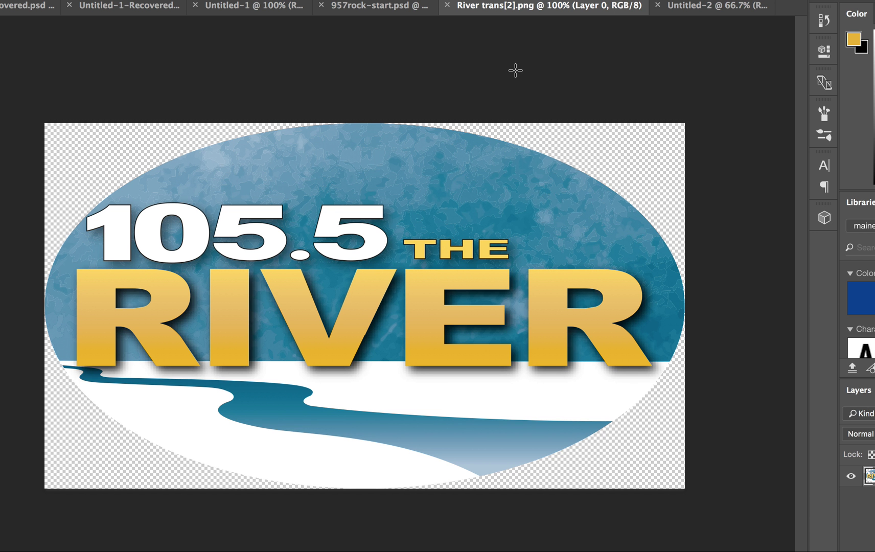
Step: Open river-start.png from the Alpha - Mankato folder in Photoshop with Cmd+O
key(super+o)
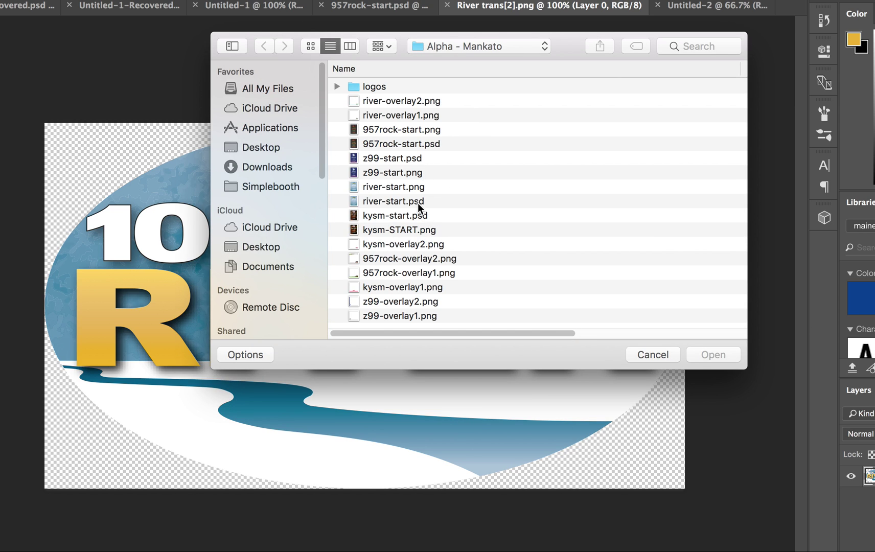
click(428, 186)
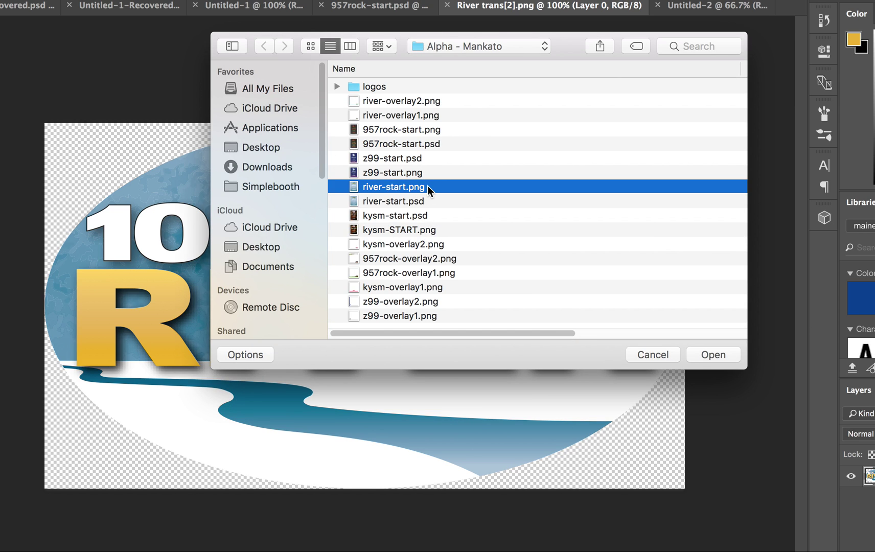
double_click(428, 187)
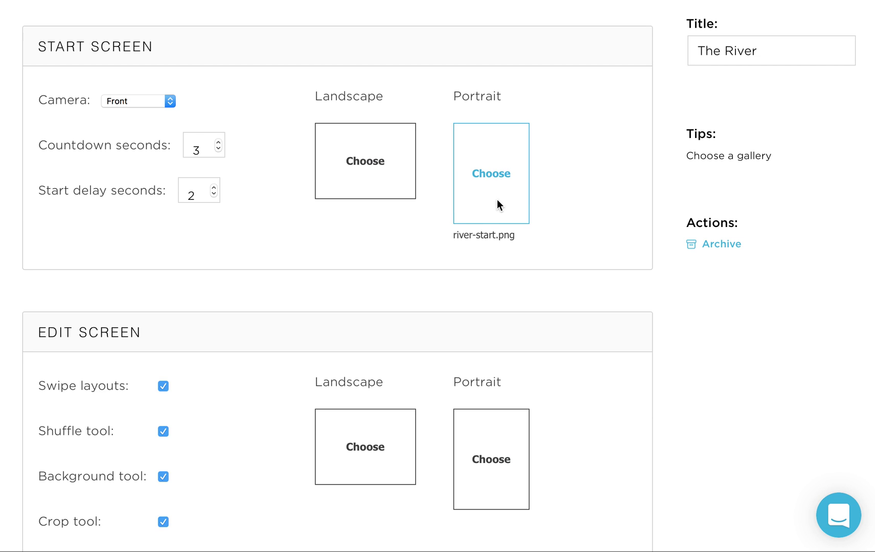
Step: Uncheck Crop tool, Background tool and Swipe layouts so only GIF speed tool stays enabled
scroll(328, 311, down, 1)
scroll(328, 306, down, 5)
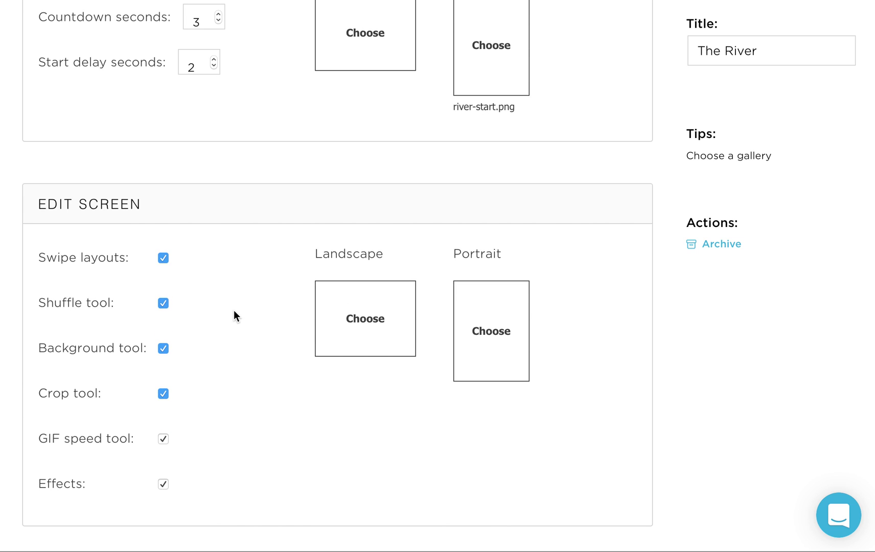
scroll(235, 312, down, 2)
scroll(236, 308, down, 1)
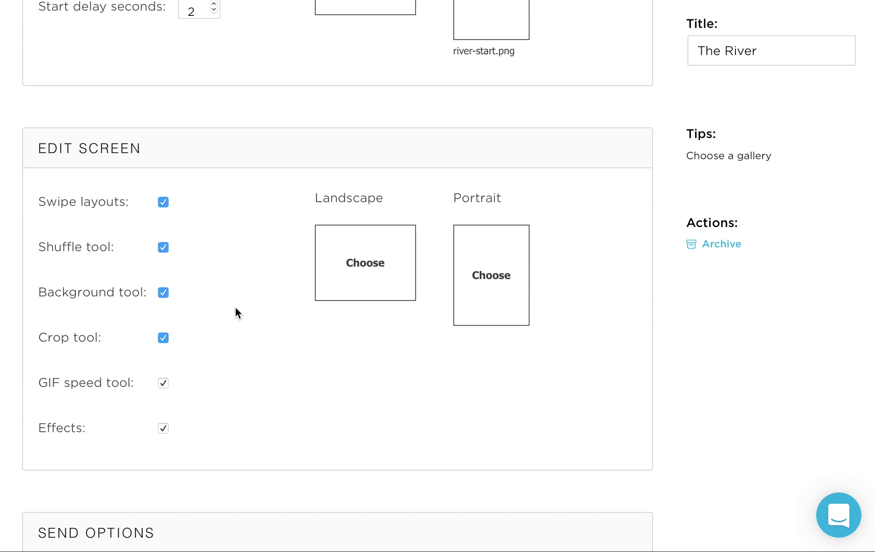
scroll(229, 315, down, 1)
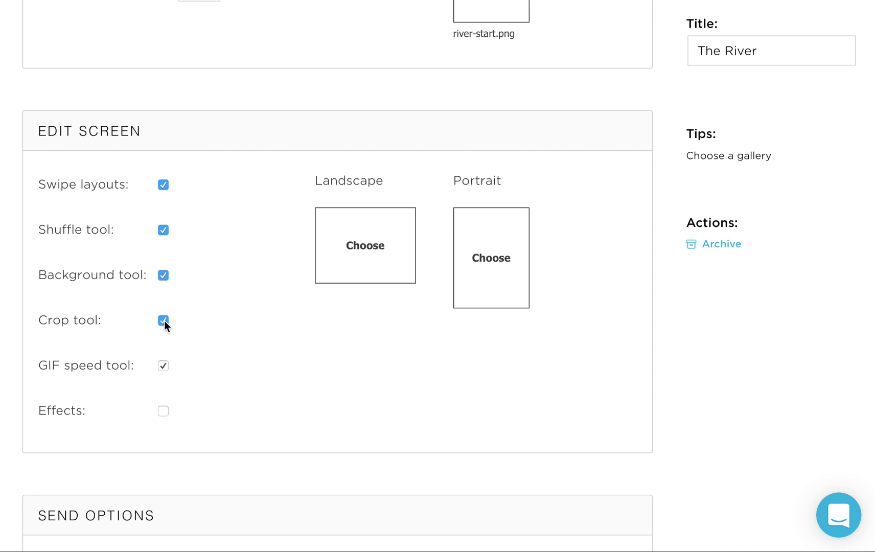
click(164, 320)
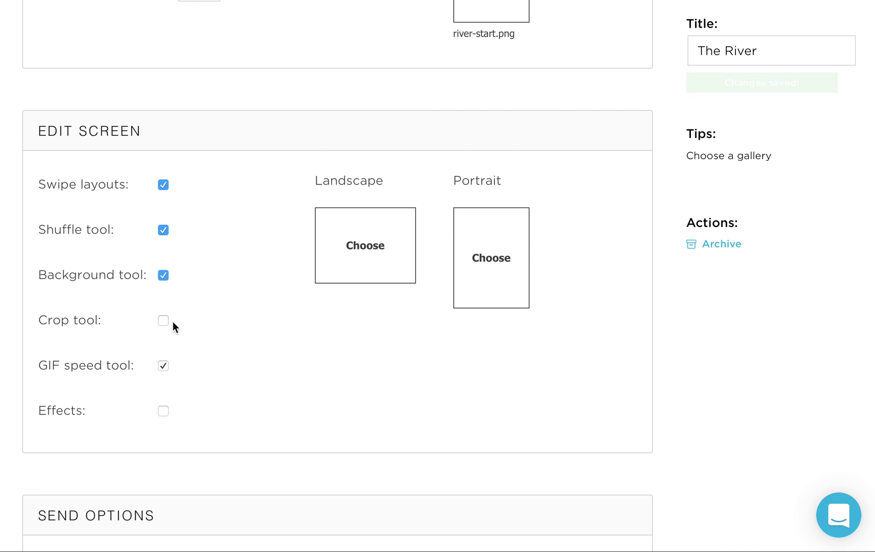
click(164, 276)
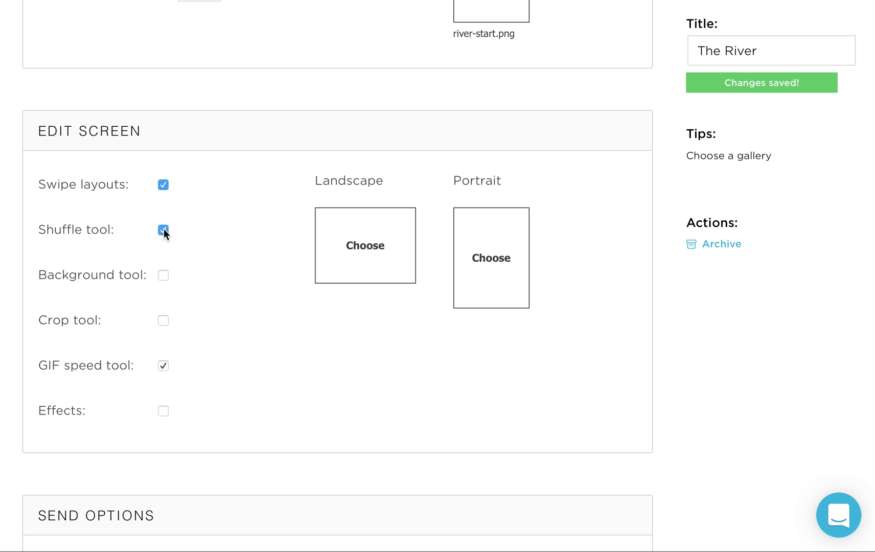
click(163, 185)
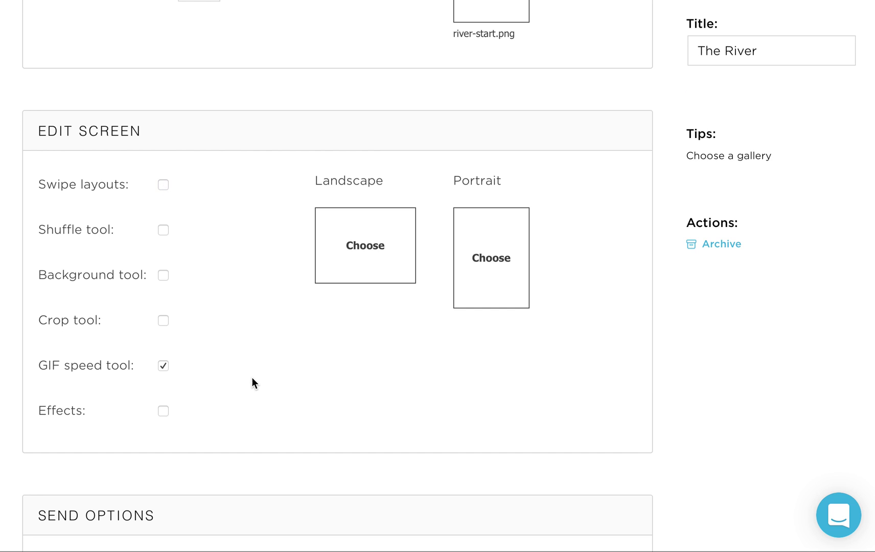
scroll(252, 378, down, 5)
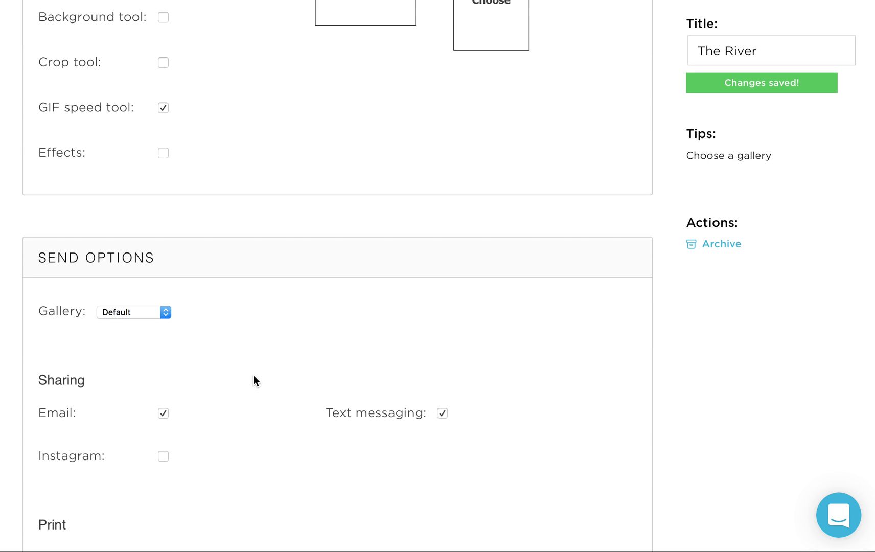
scroll(255, 381, down, 2)
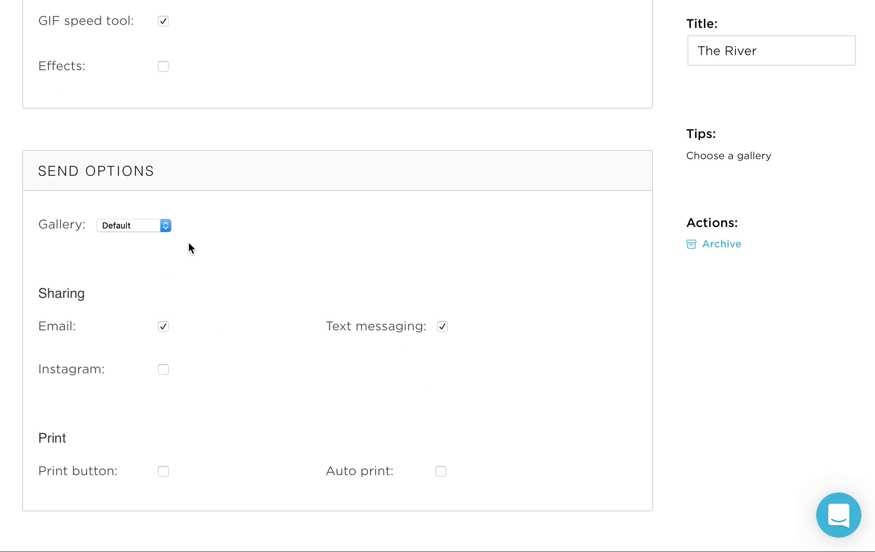
Step: Check the gallery list and keep the Default gallery
scroll(188, 246, down, 1)
click(149, 198)
click(131, 200)
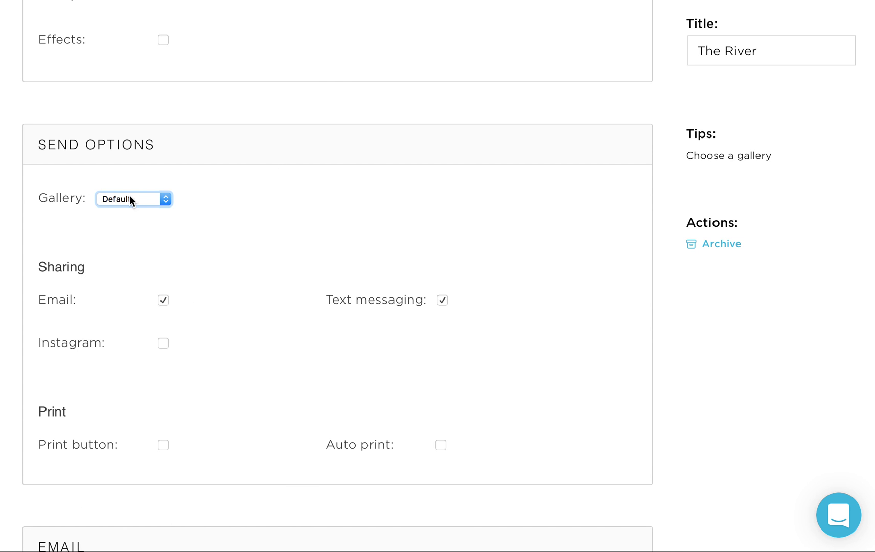
click(279, 194)
click(151, 198)
click(48, 231)
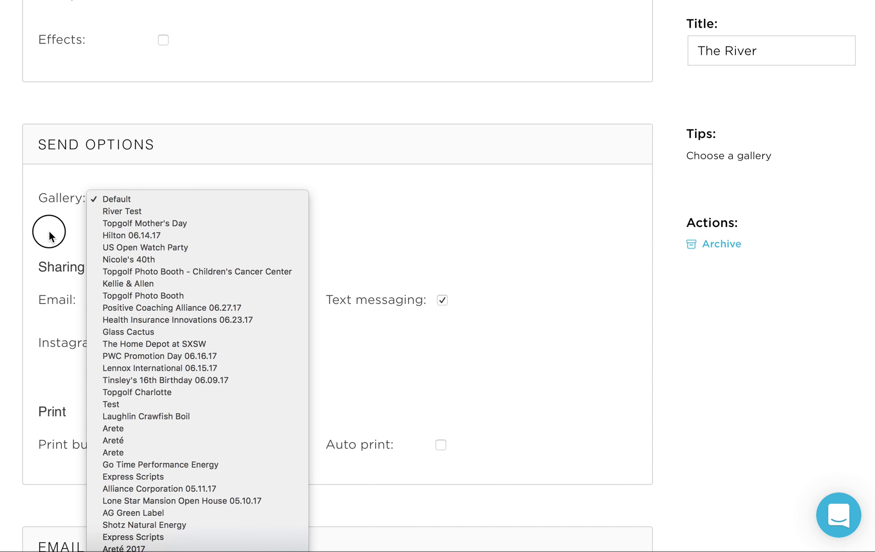
Step: Append 'from The River' to the end of the email subject
scroll(162, 222, down, 3)
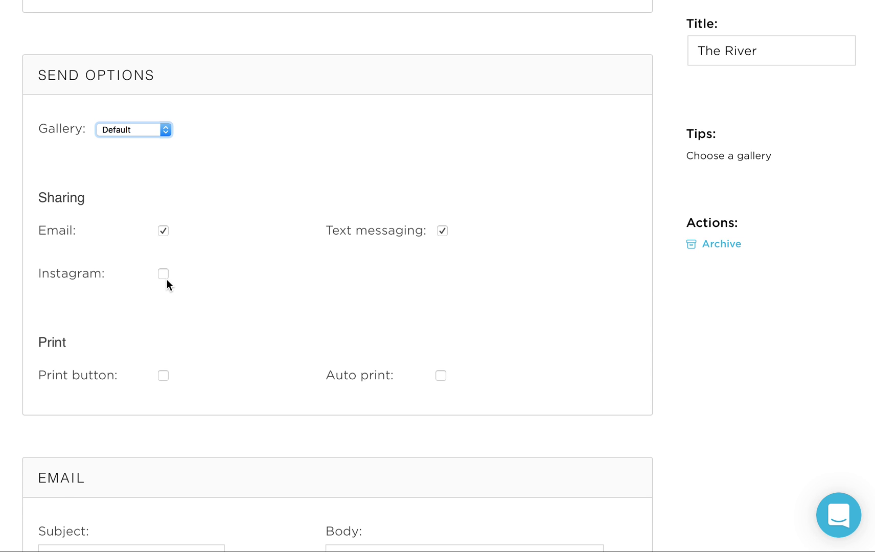
scroll(168, 281, down, 1)
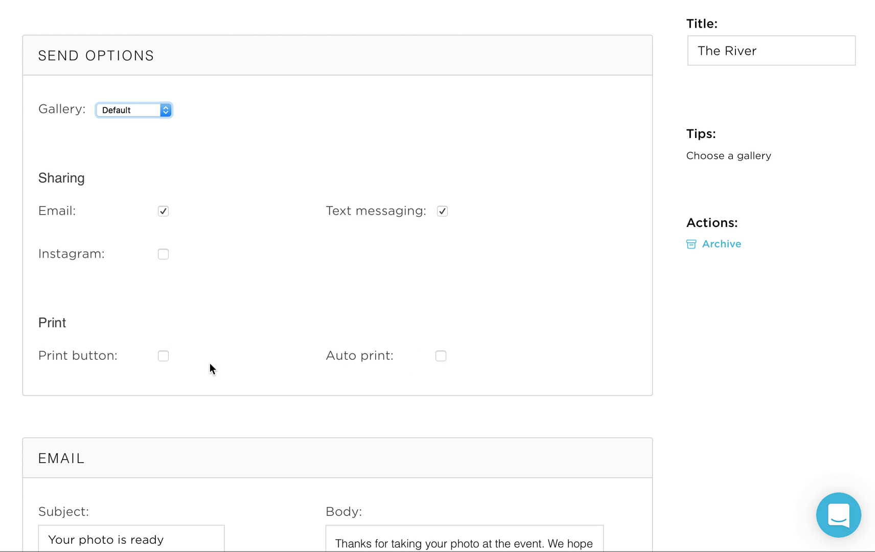
scroll(579, 337, down, 5)
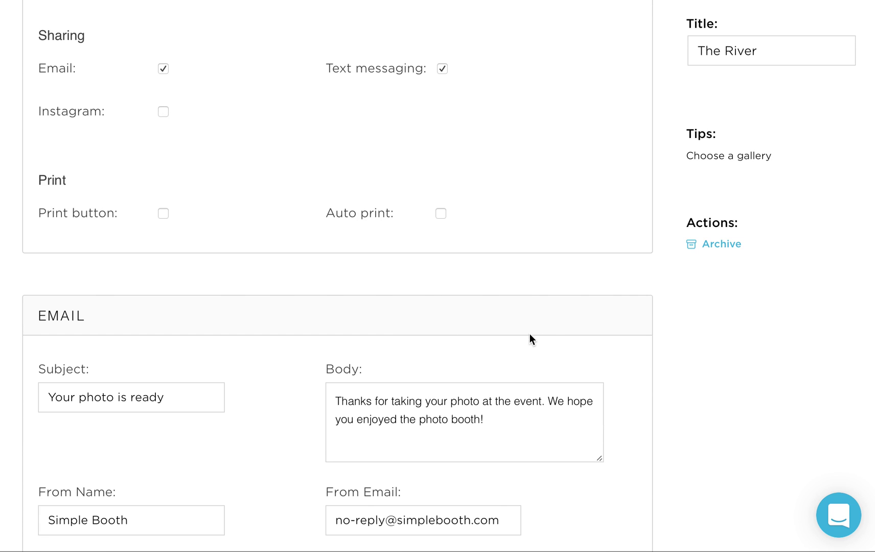
scroll(514, 338, down, 2)
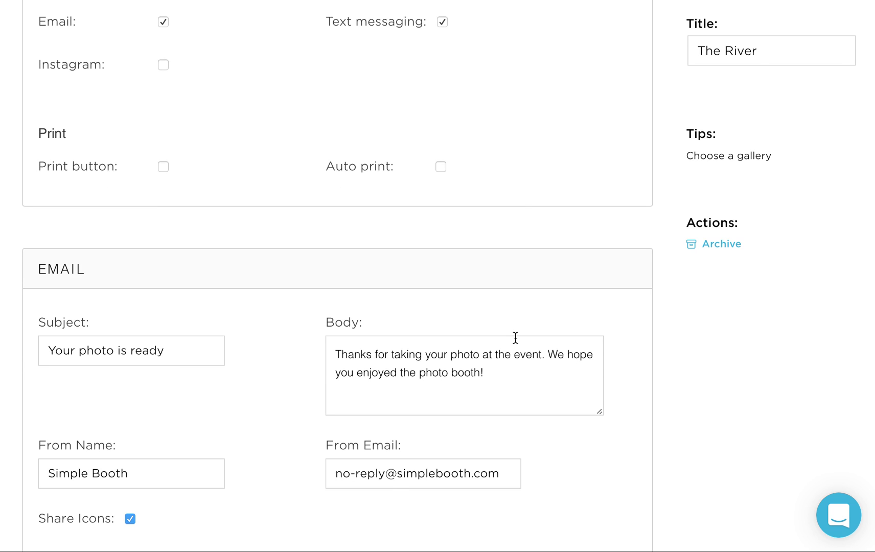
scroll(523, 336, down, 1)
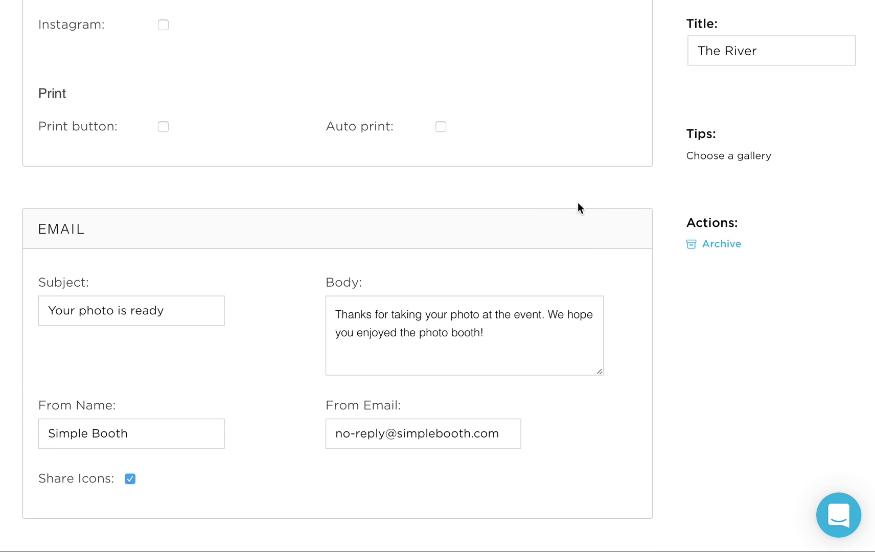
scroll(583, 208, down, 2)
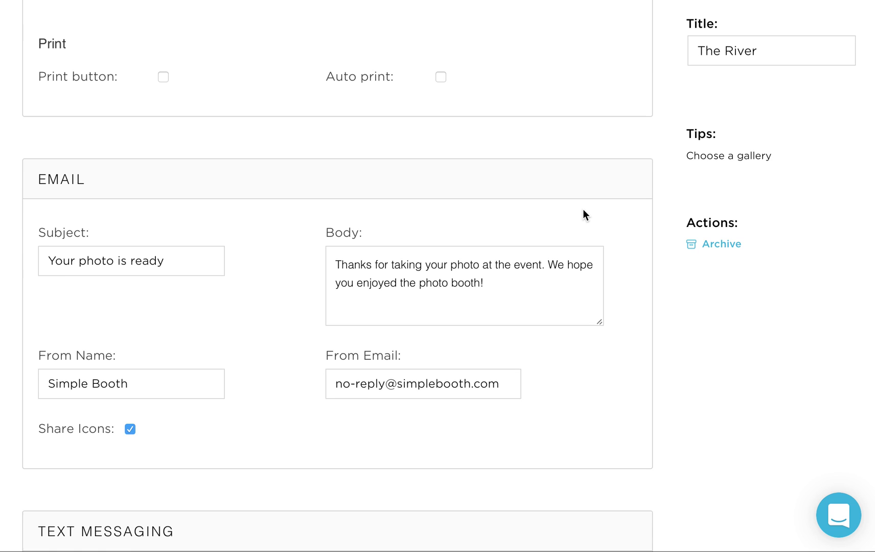
scroll(596, 214, down, 1)
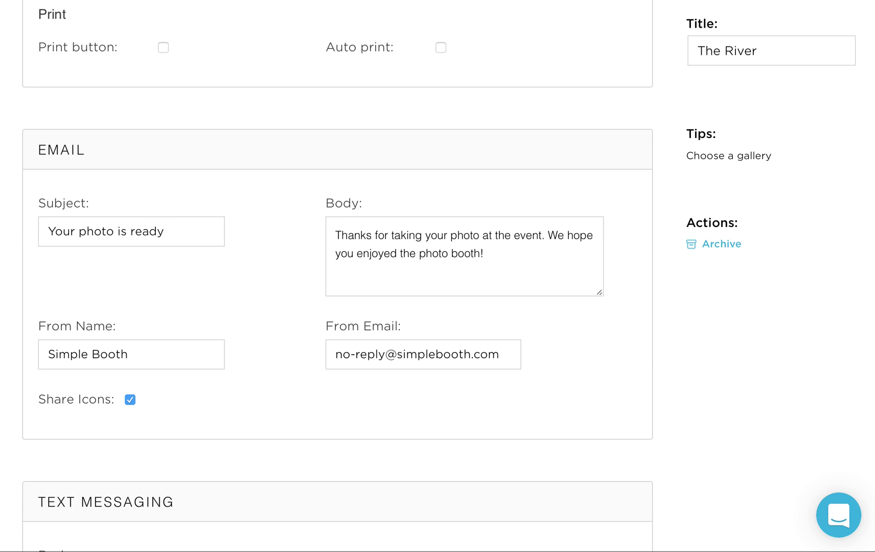
triple_click(172, 233)
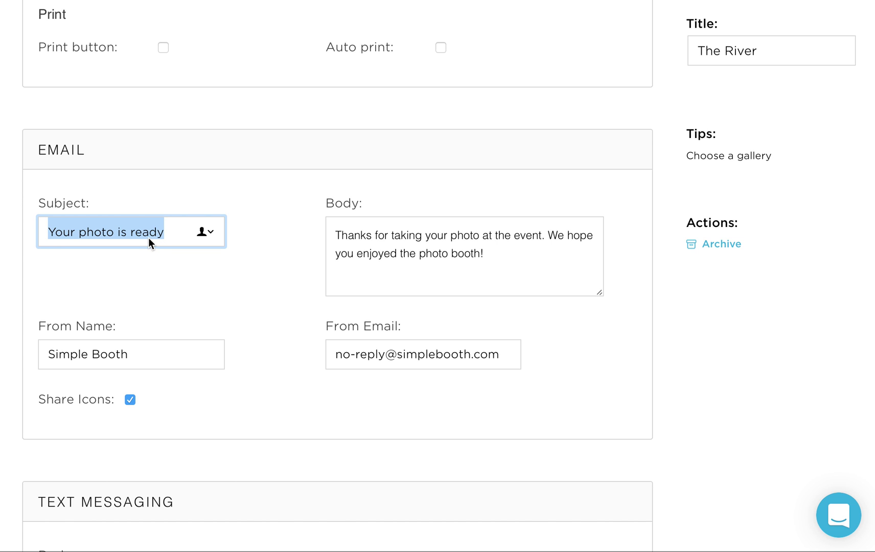
click(127, 232)
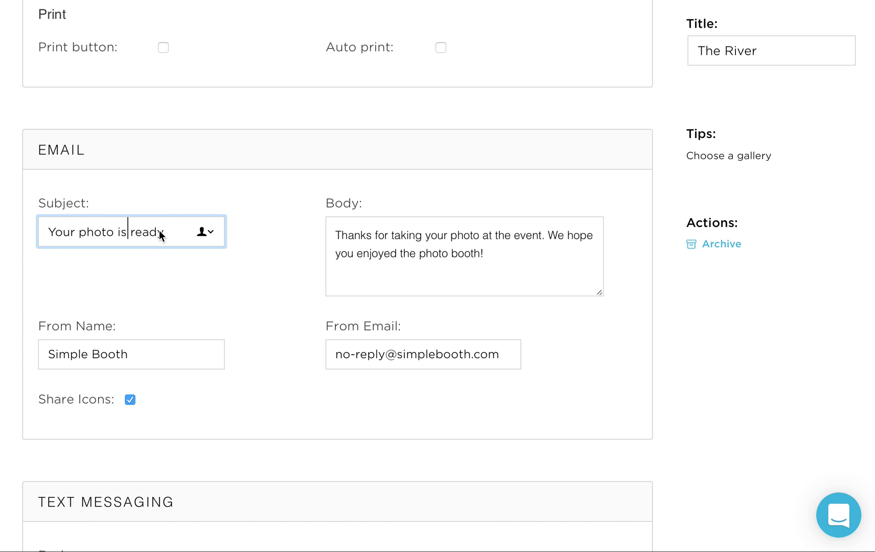
click(165, 233)
text(fr)
key(BackSpace)
text(rom)
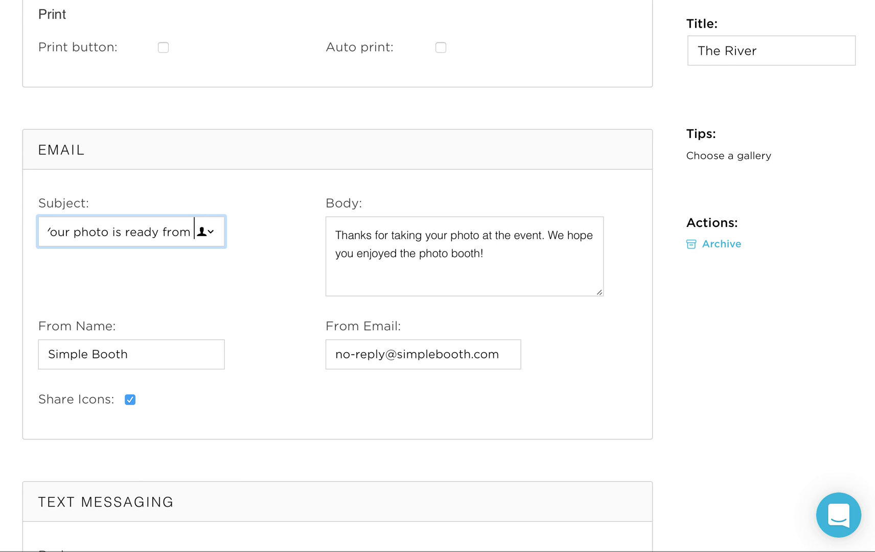
text( The River)
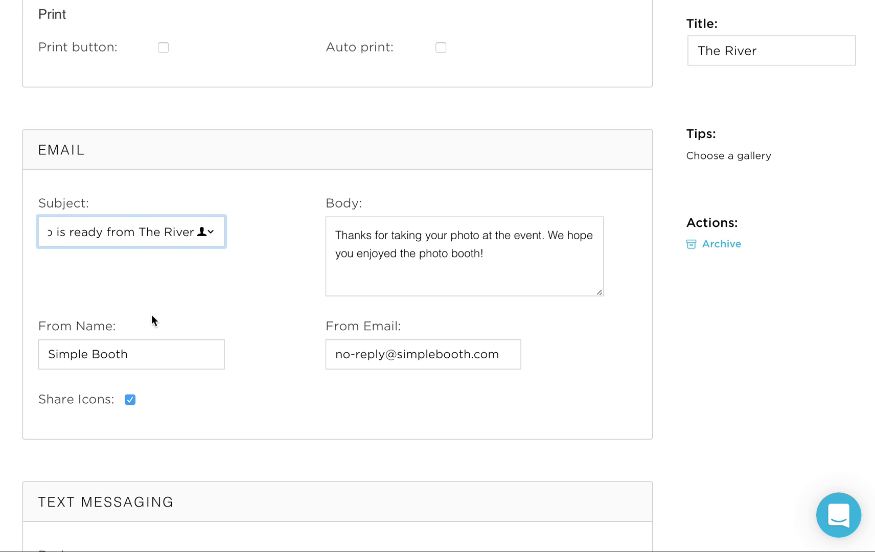
Step: Replace the email sender name 'Simple Booth' with '105.5 The River'
click(161, 359)
click(146, 356)
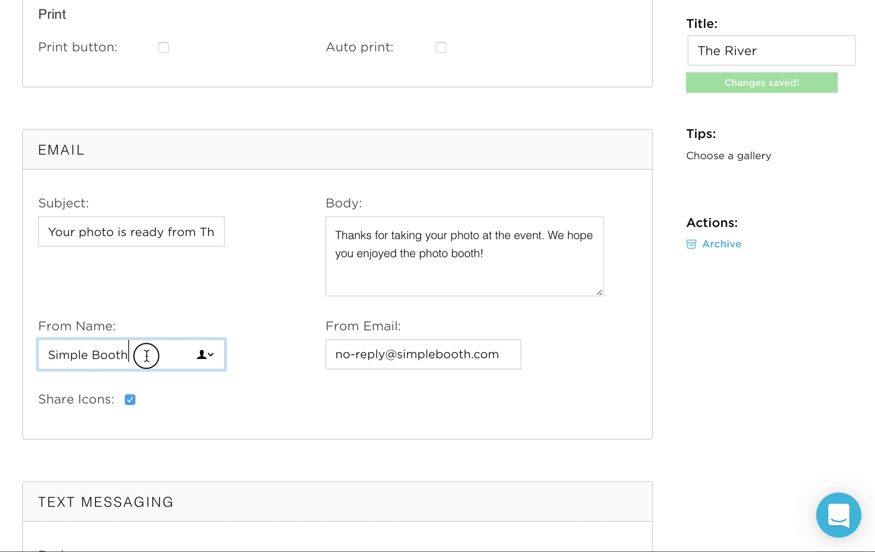
triple_click(145, 355)
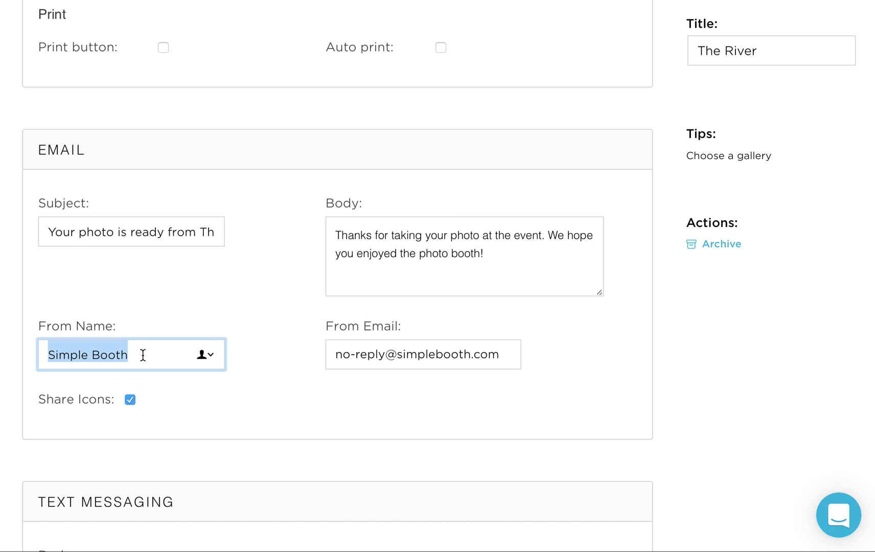
text(105.5 The )
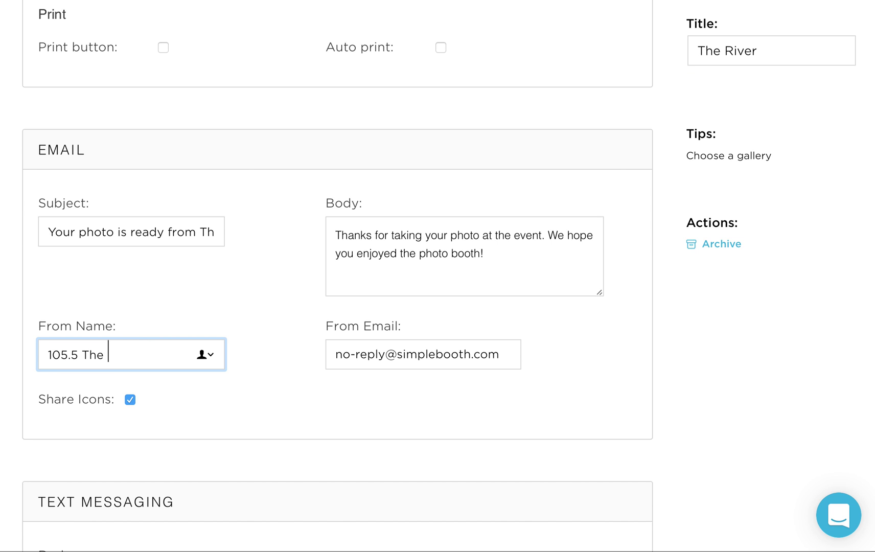
text(River)
Step: Wrap the email body message in <b> and </b> bold tags
click(515, 257)
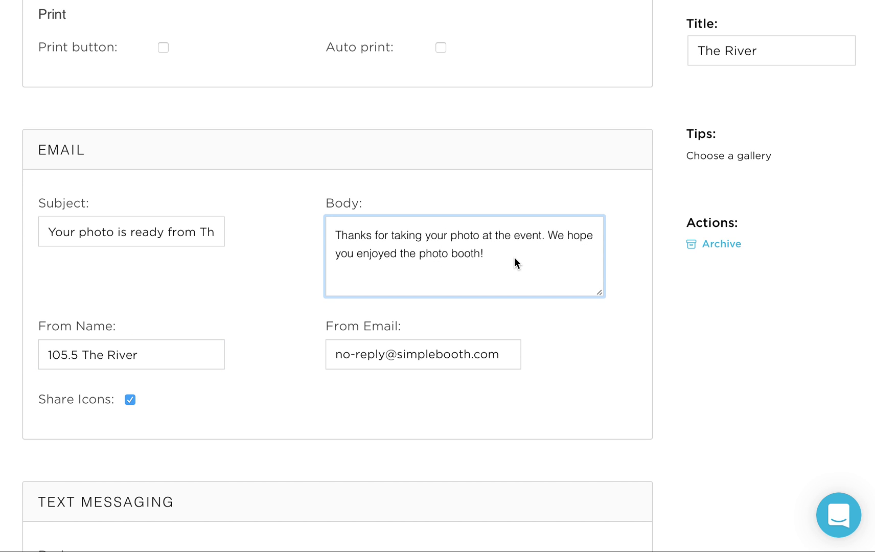
drag(506, 258, 326, 217)
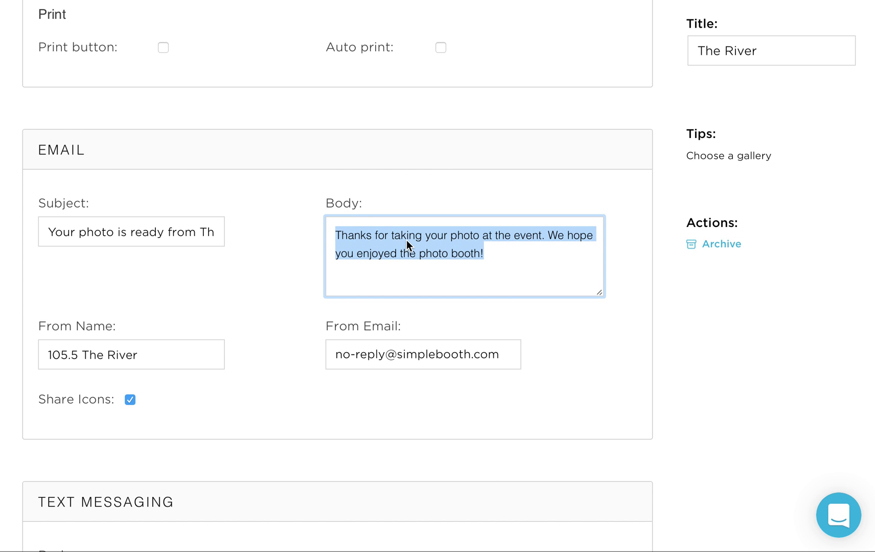
click(469, 254)
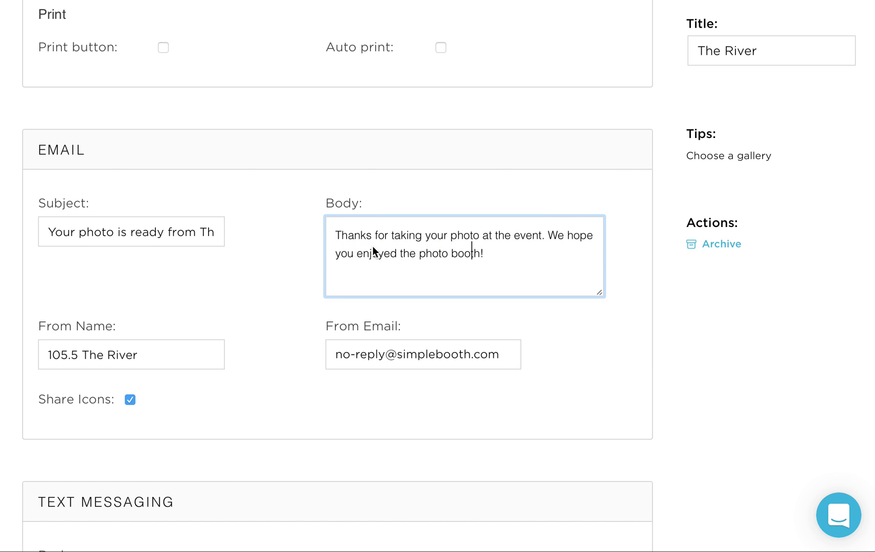
click(333, 234)
text(<b>)
key(Down)
key(End)
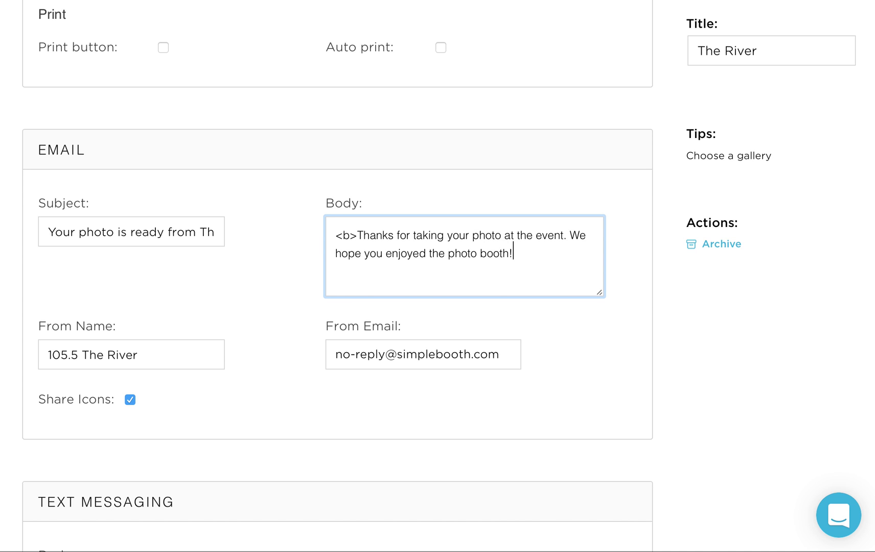
text(</b>)
click(336, 235)
Step: Inspect the sender email address and leave it unchanged
click(428, 355)
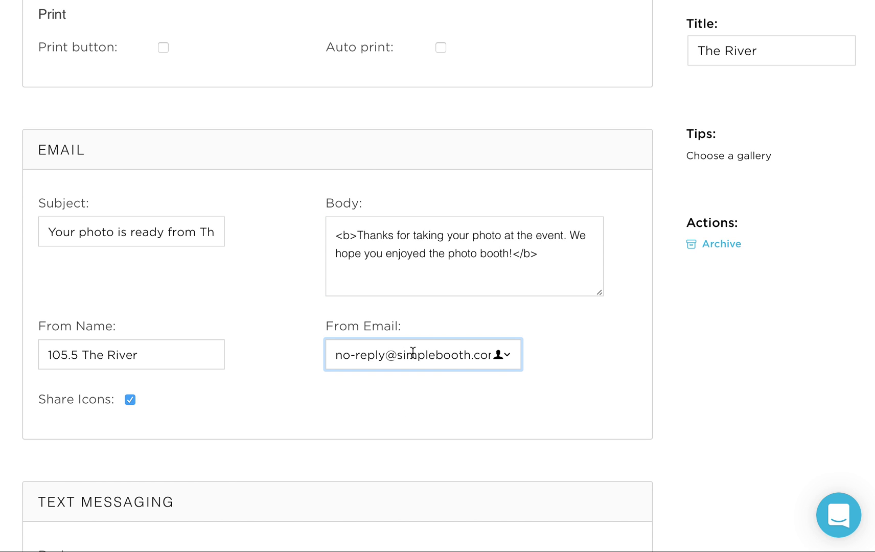
double_click(427, 353)
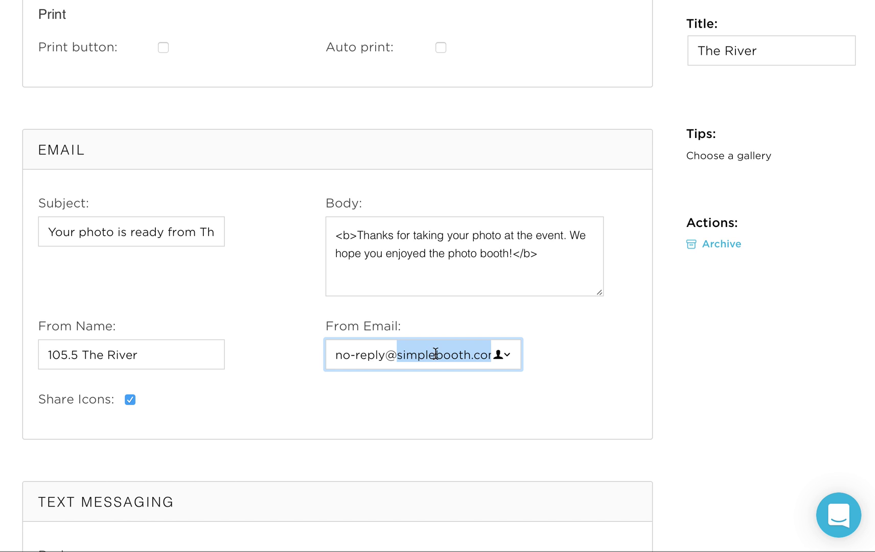
click(491, 261)
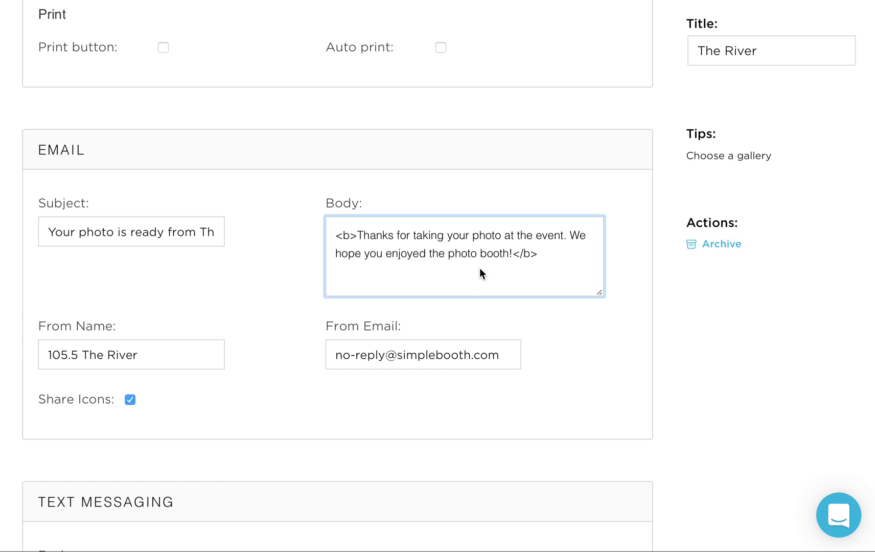
Step: Replace 'Simple Booth' with 'The River' in the text message body
scroll(449, 276, down, 5)
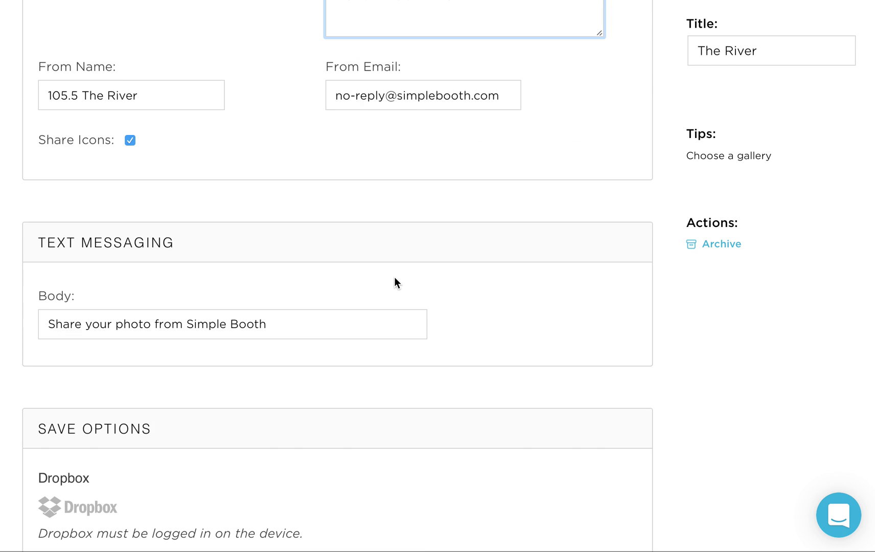
scroll(394, 283, down, 1)
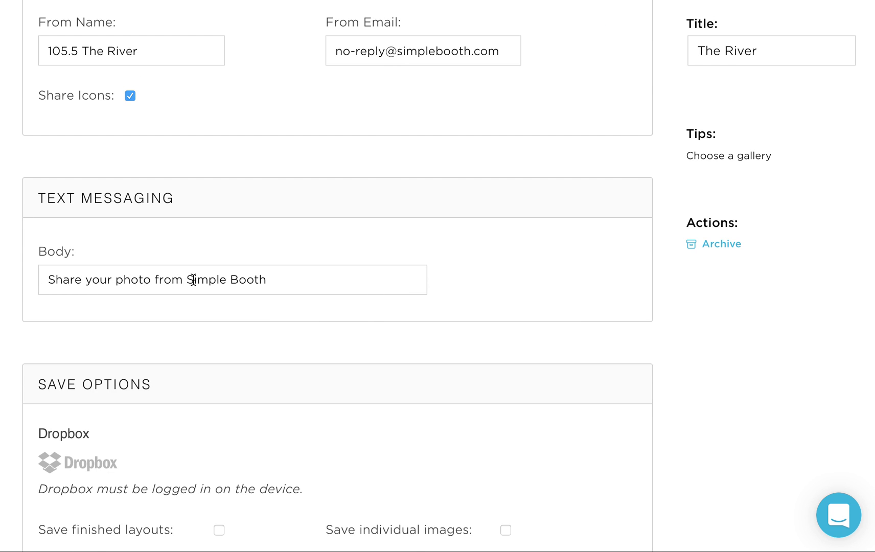
drag(187, 279, 343, 279)
text(The)
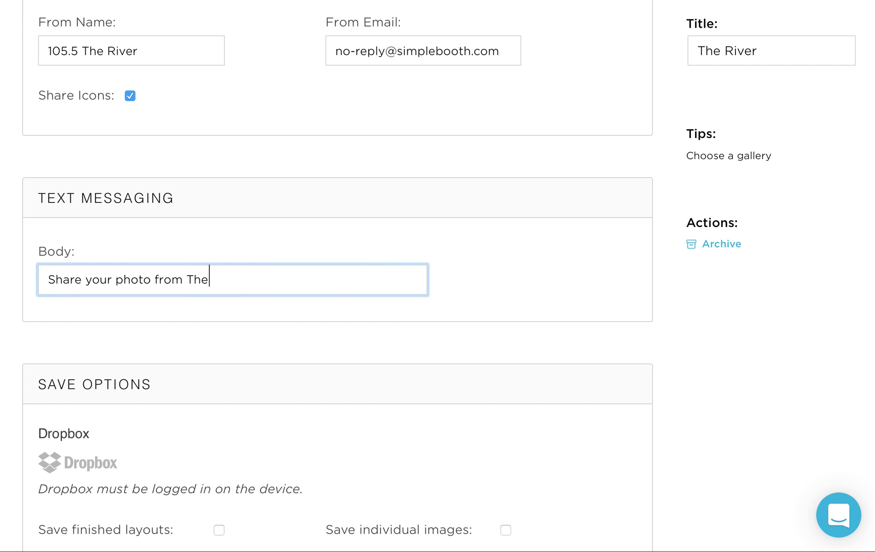
text( River)
scroll(302, 296, down, 5)
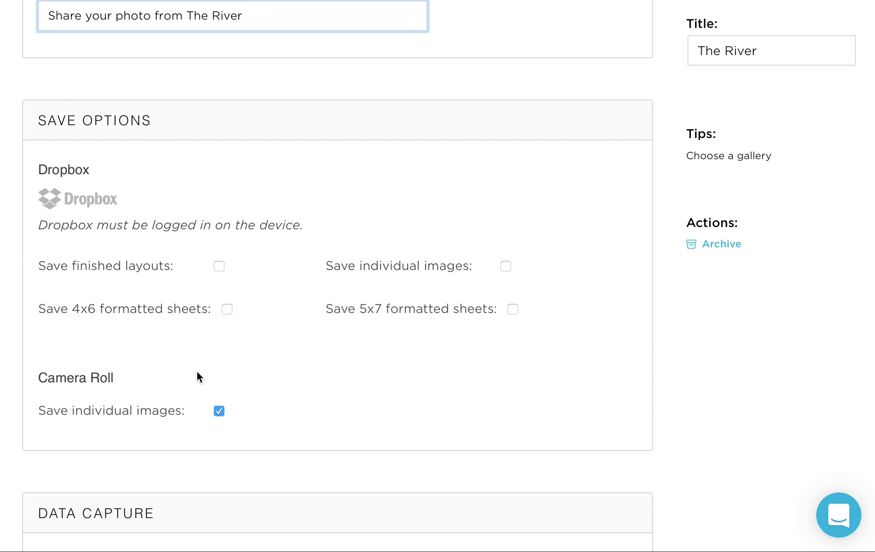
Step: Uncheck 'Save individual images' under Camera Roll
click(218, 410)
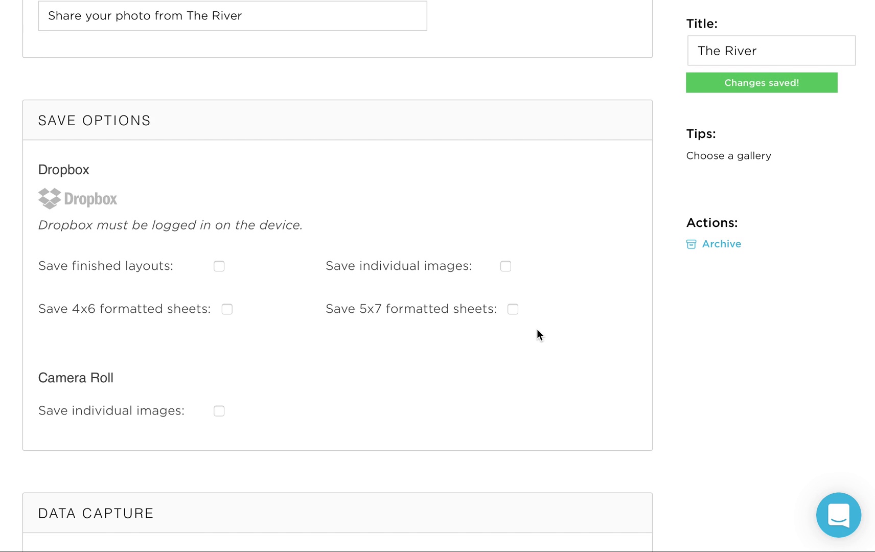
Step: Tick the Data capture checkbox for The River preset
scroll(537, 330, down, 3)
scroll(536, 330, down, 8)
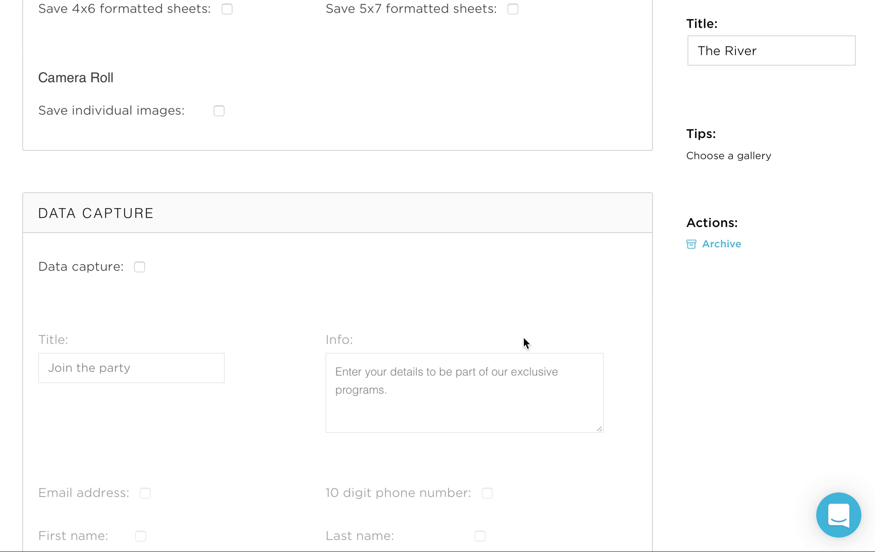
scroll(358, 311, down, 1)
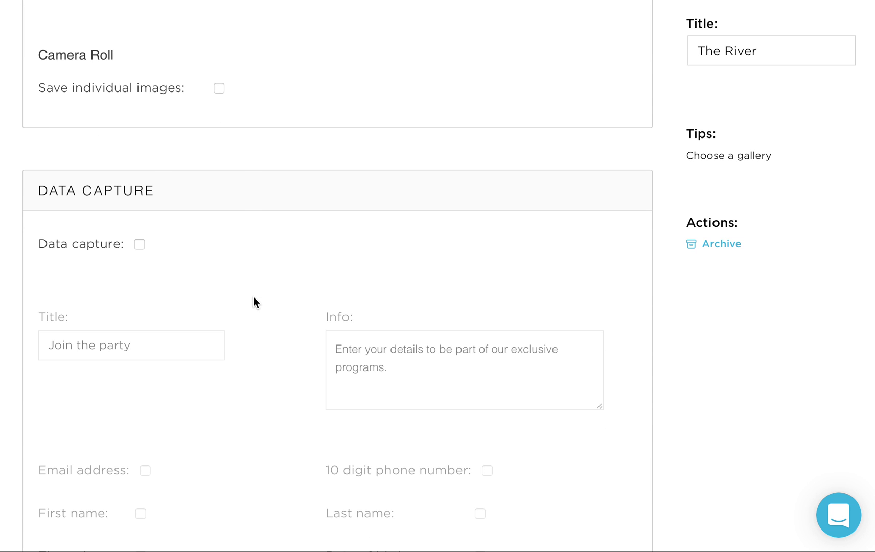
click(140, 245)
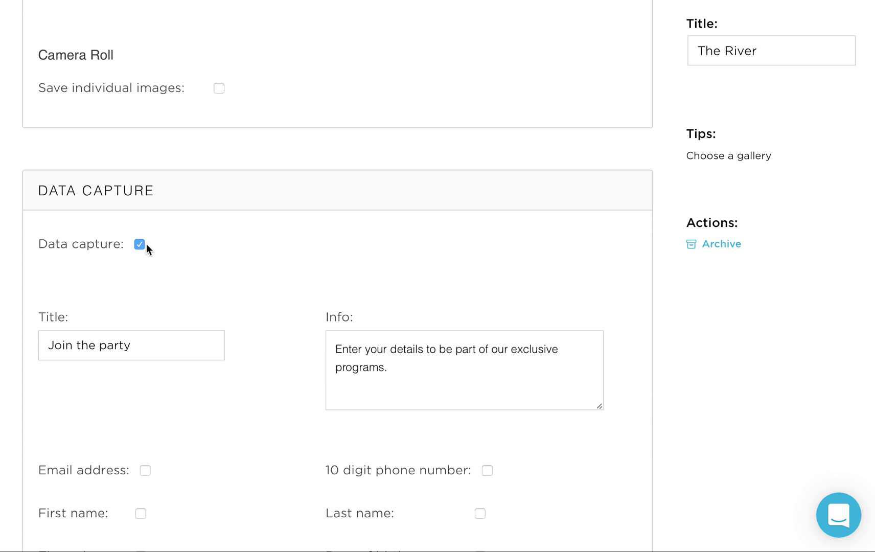
scroll(140, 260, down, 3)
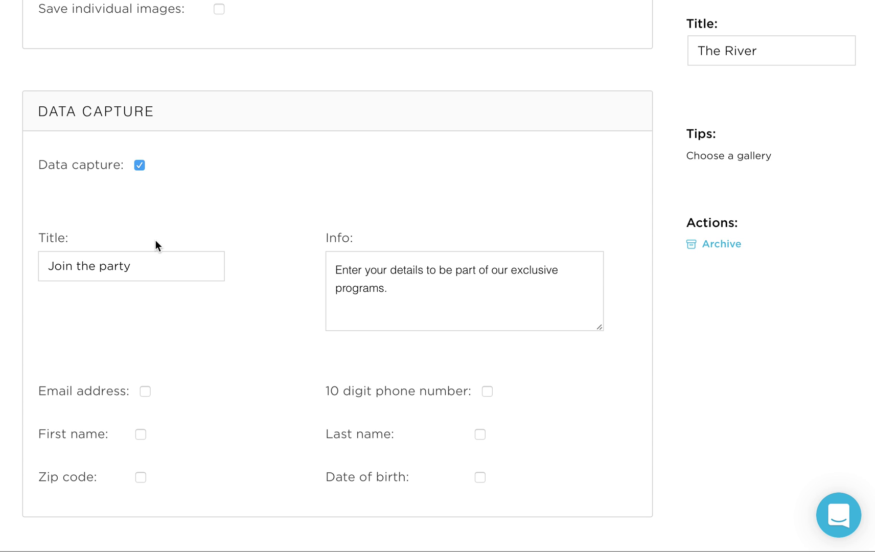
Step: Review the 'Join the party' title and info text, then tick Email address
click(156, 266)
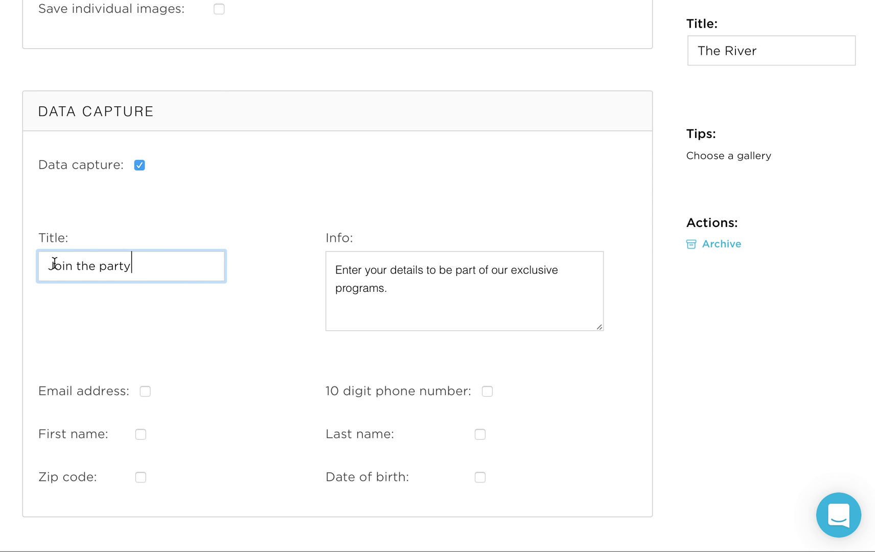
drag(53, 265, 197, 264)
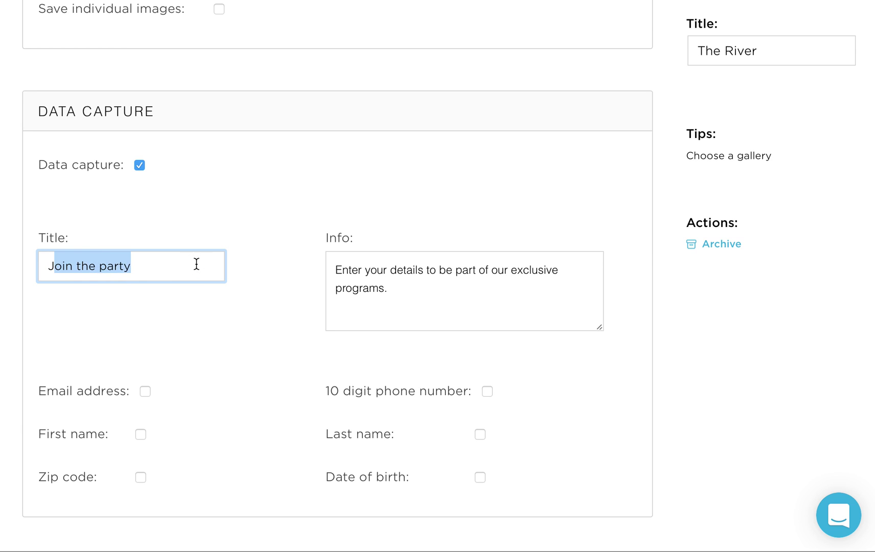
click(168, 271)
drag(420, 289, 336, 258)
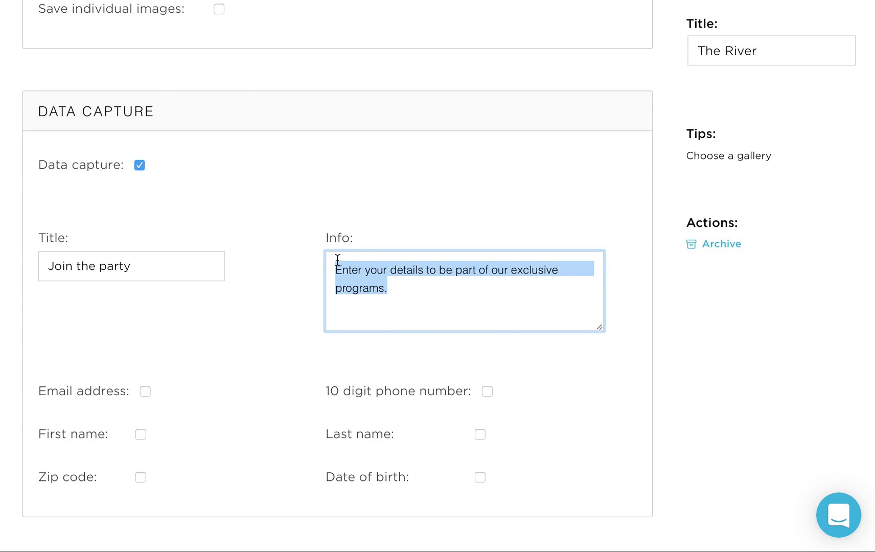
click(437, 305)
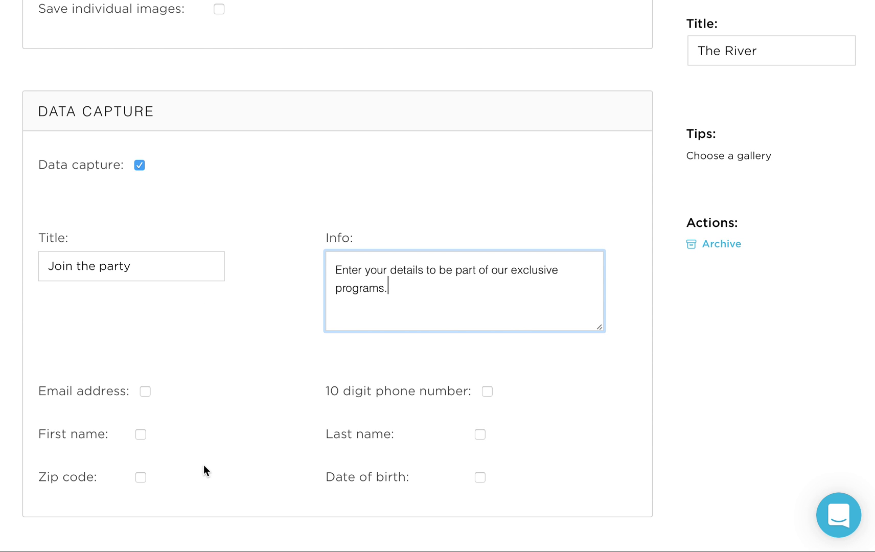
click(147, 390)
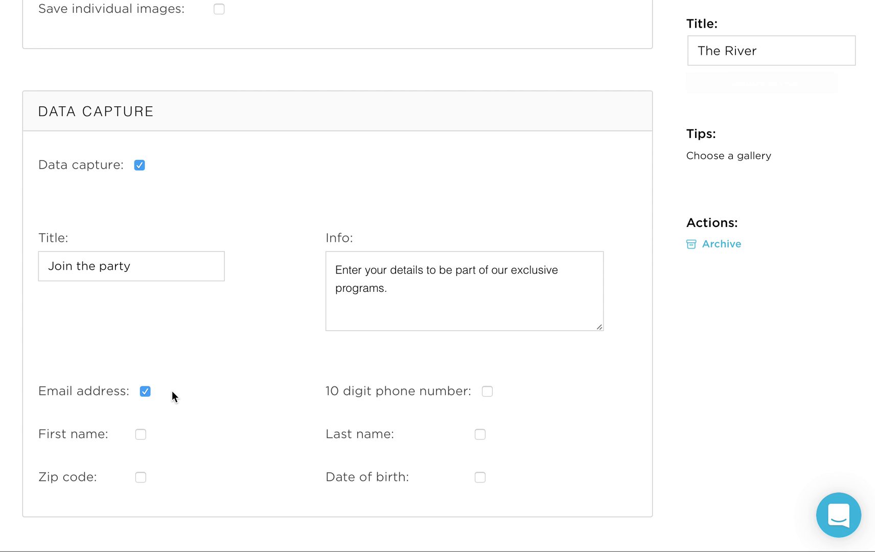
scroll(172, 381, down, 3)
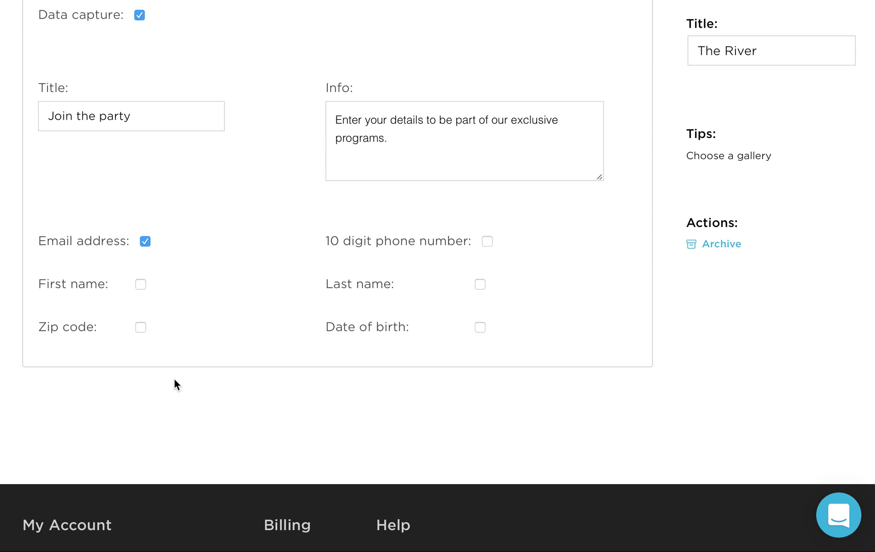
scroll(174, 380, up, 11)
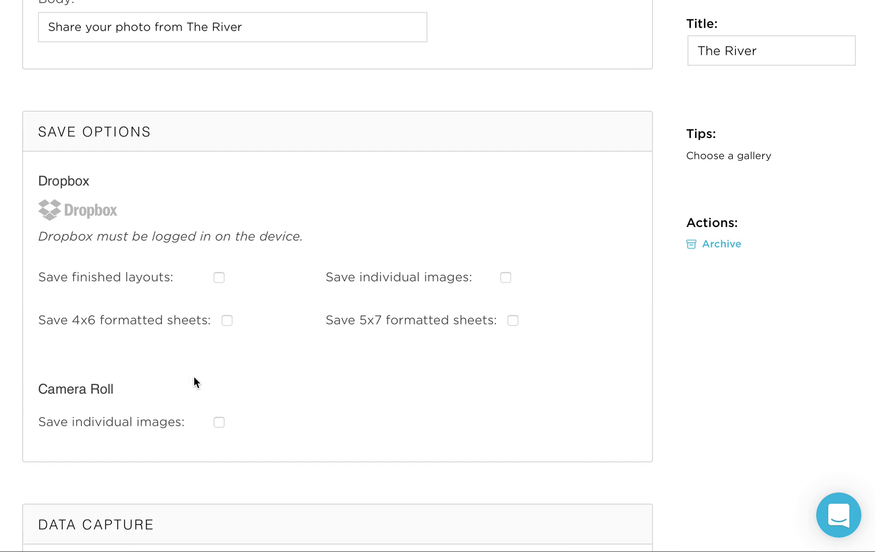
scroll(194, 376, up, 20)
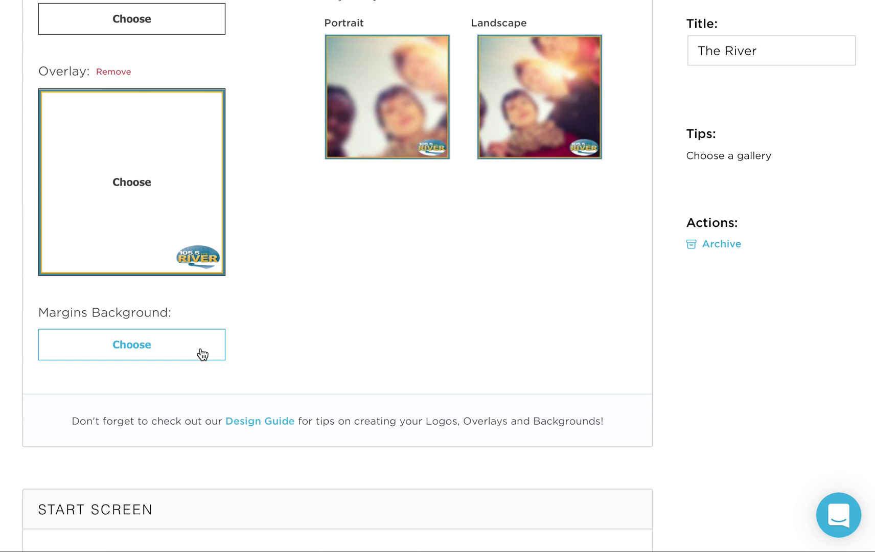
scroll(202, 353, up, 15)
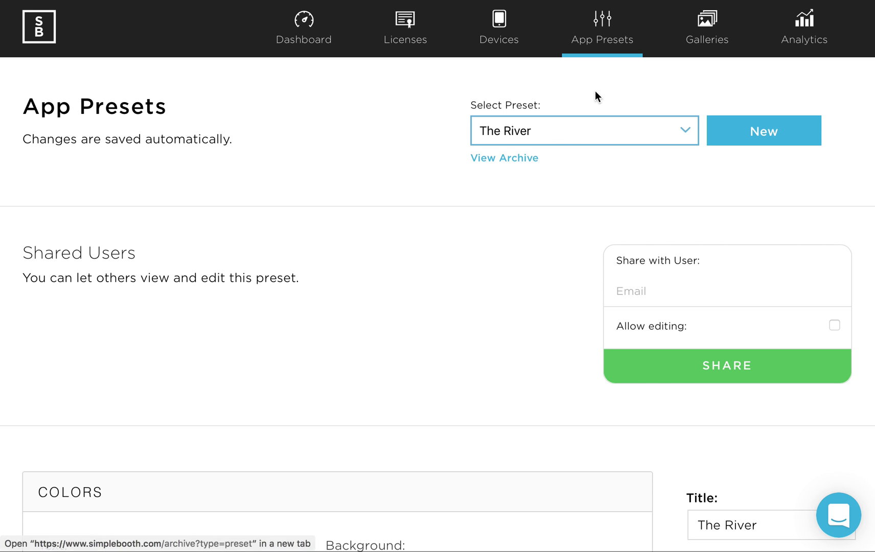
scroll(437, 296, down, 2)
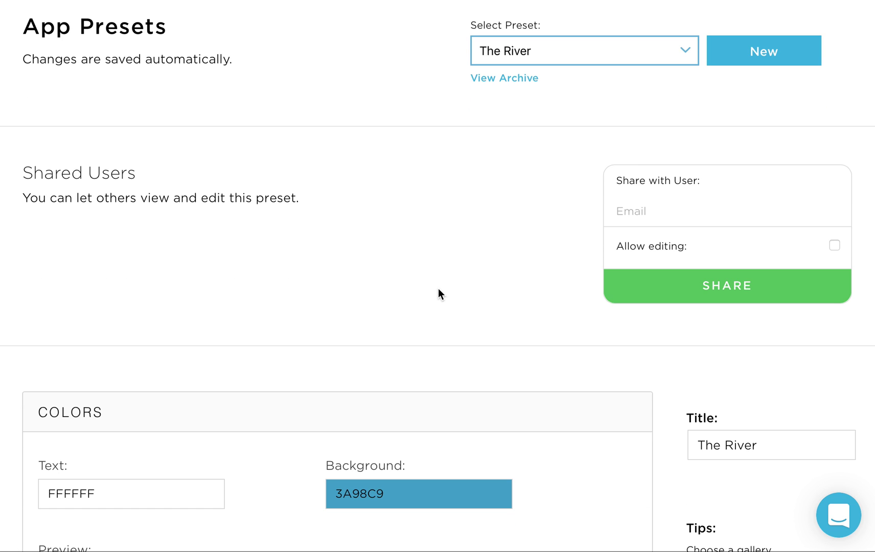
scroll(438, 288, up, 2)
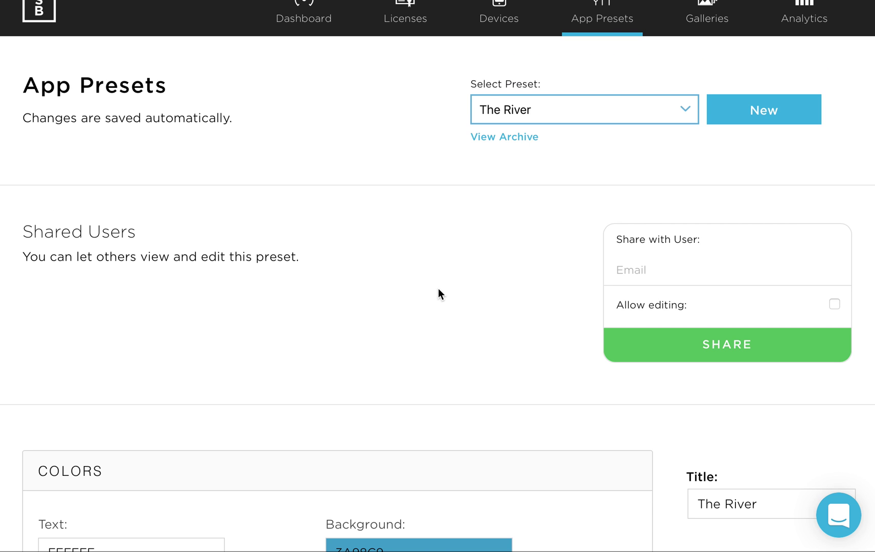